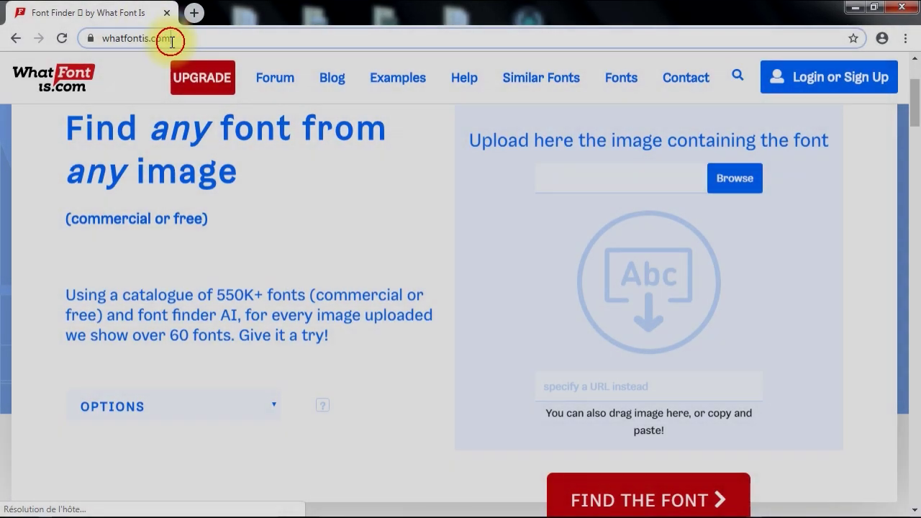
Upload the tutorials.jpg sample image to WhatFontIs for font identification
left_click(173, 37)
key("End")
left_click(199, 37)
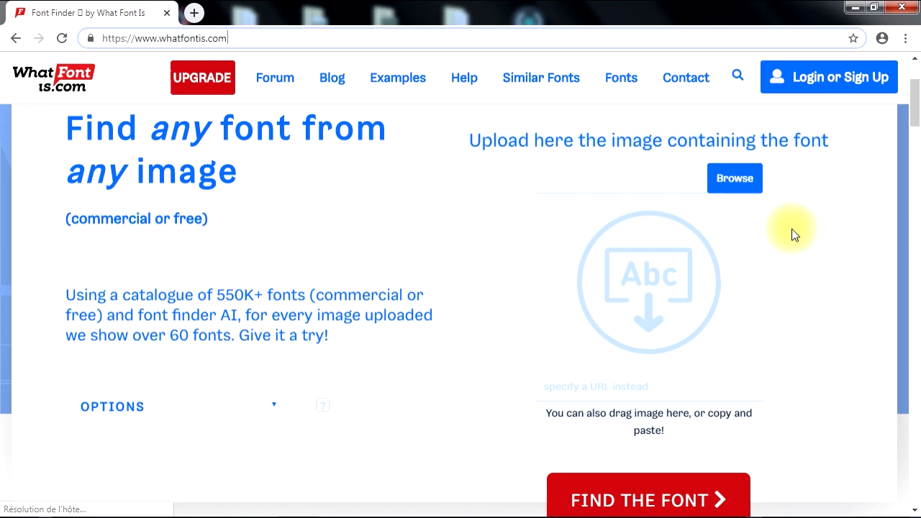
left_click(734, 178)
left_click(228, 113)
left_click(803, 494)
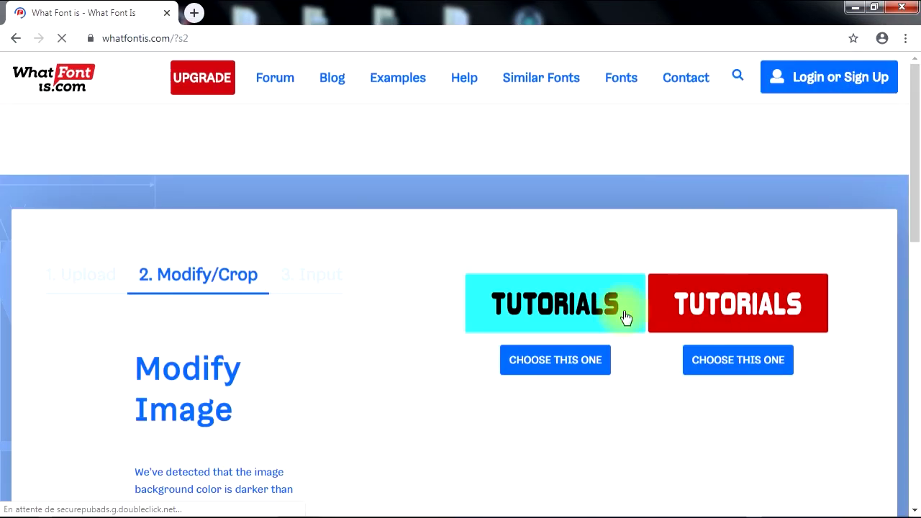
Keep the first detected text crop, enter TUTORIALS and search for matching fonts
left_click_drag(914, 177, 917, 195)
left_click(561, 249)
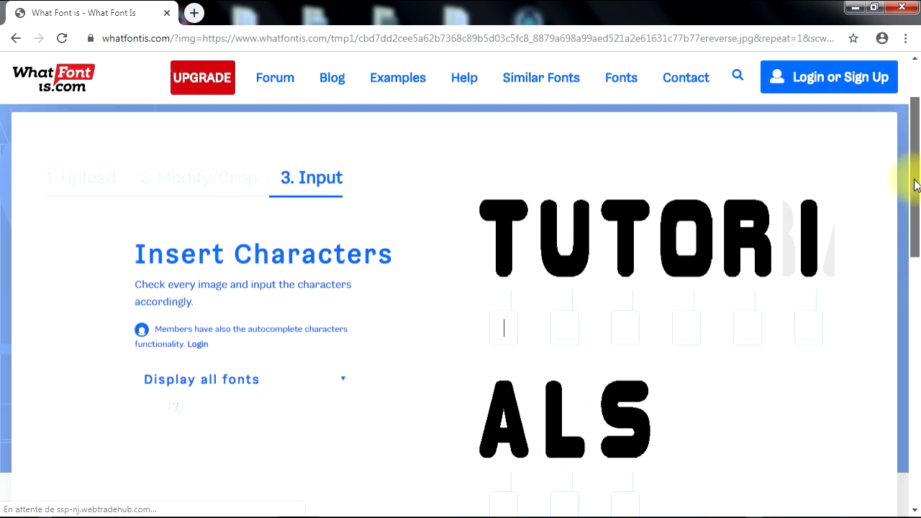
left_click(524, 332)
type("TUTORIALS")
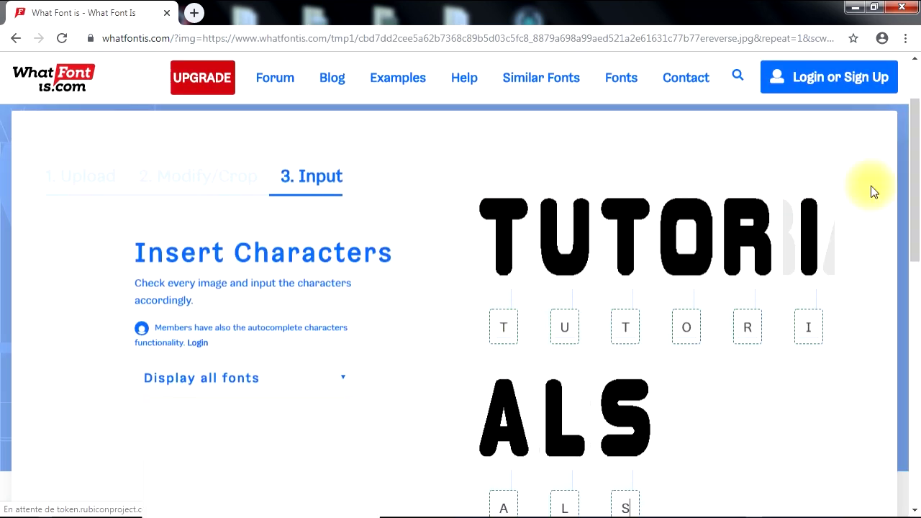
scroll(678, 432, "down", 2)
scroll(768, 336, "down", 3)
left_click(641, 395)
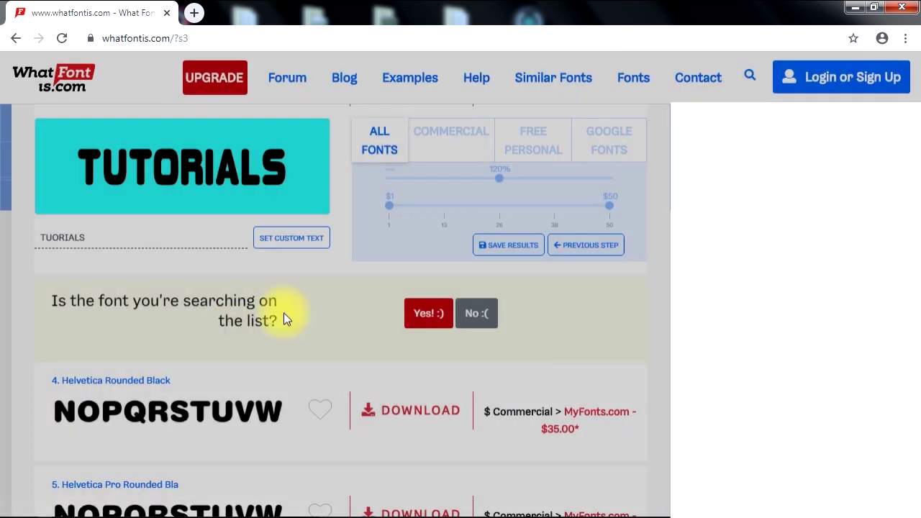
Scroll the results and select the Overload-Regular font name
scroll(251, 335, "down", 8)
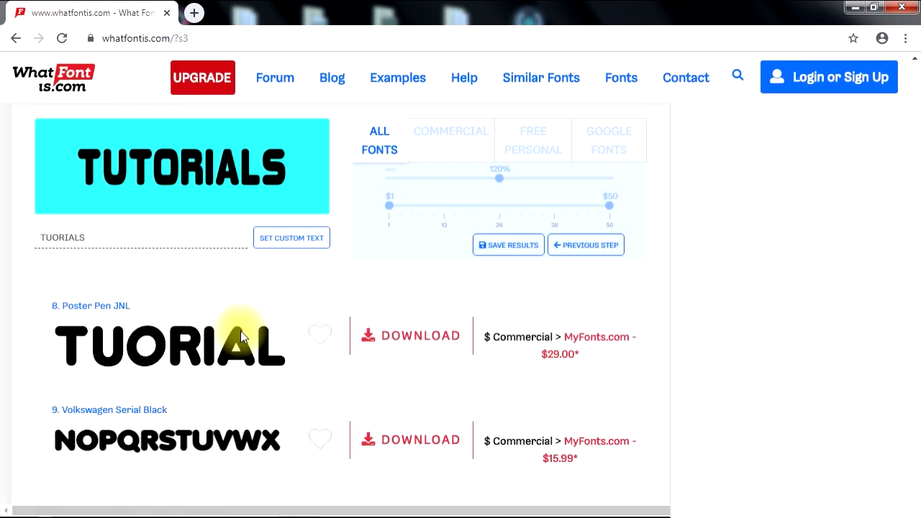
scroll(240, 331, "down", 7)
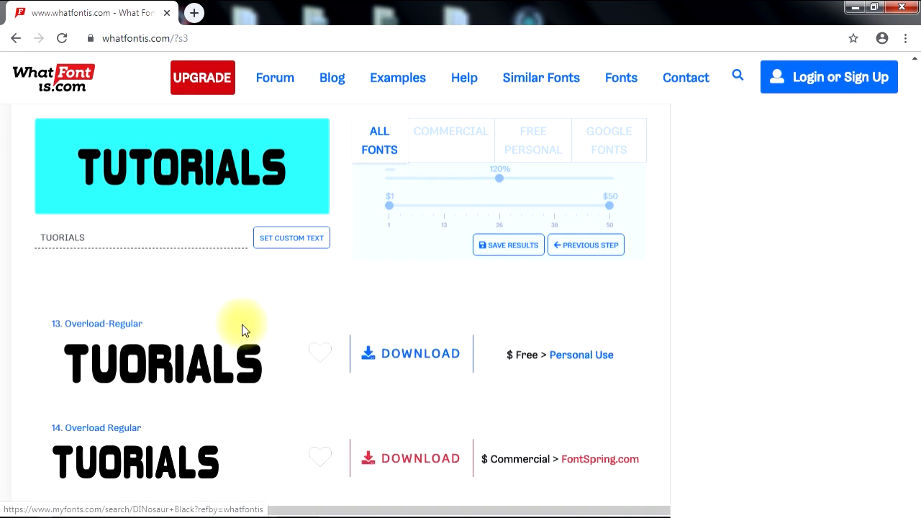
left_click_drag(164, 323, 52, 323)
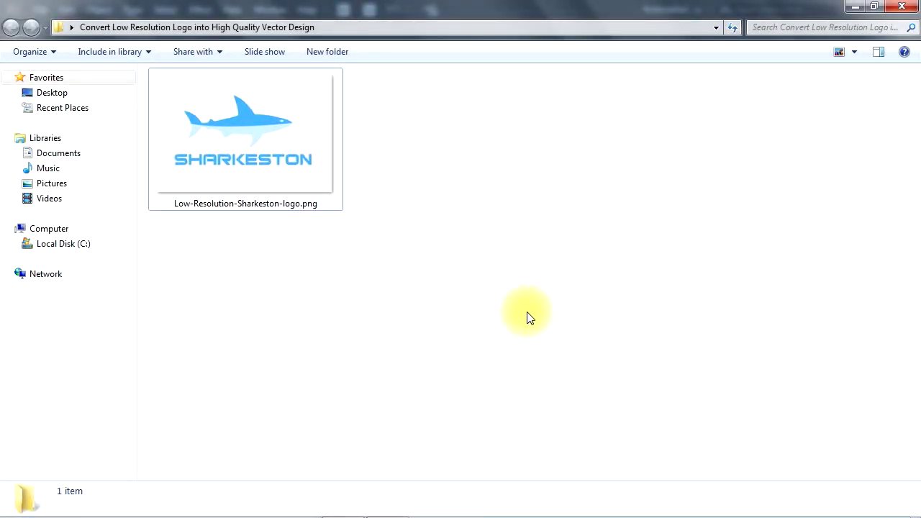
double_click(325, 173)
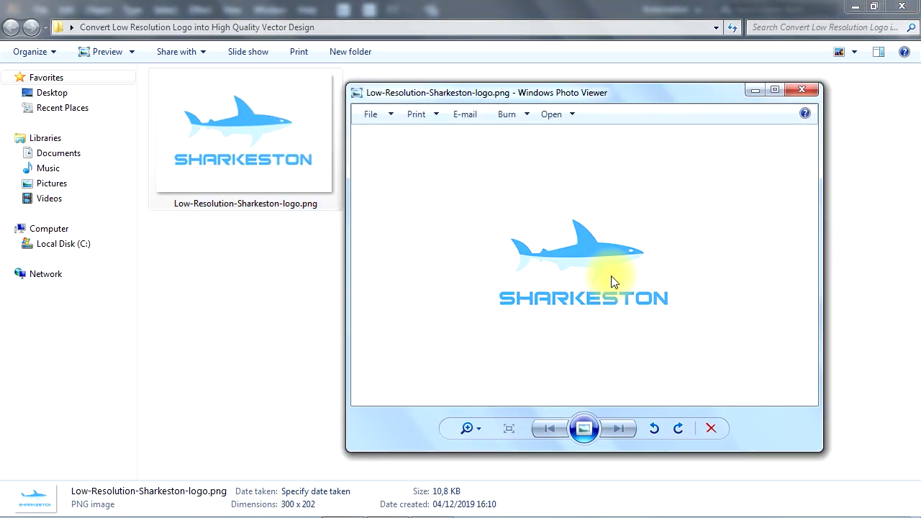
left_click(472, 425)
left_click_drag(475, 428, 468, 388)
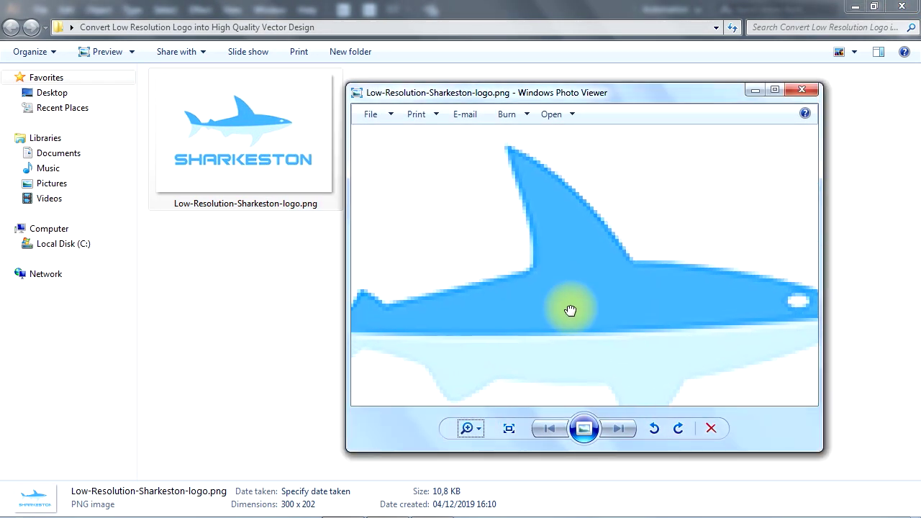
left_click_drag(570, 311, 520, 294)
left_click(478, 430)
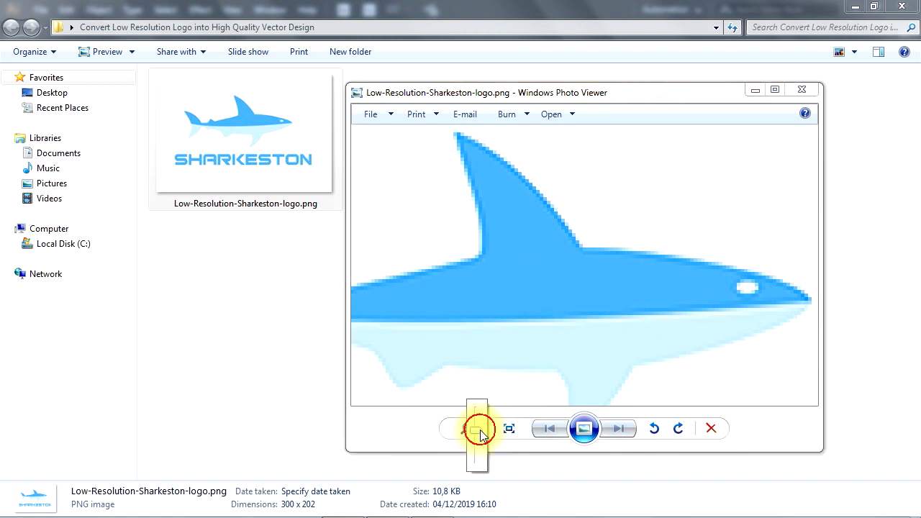
left_click_drag(479, 432, 475, 370)
left_click_drag(525, 257, 579, 204)
left_click(802, 92)
left_click(448, 310)
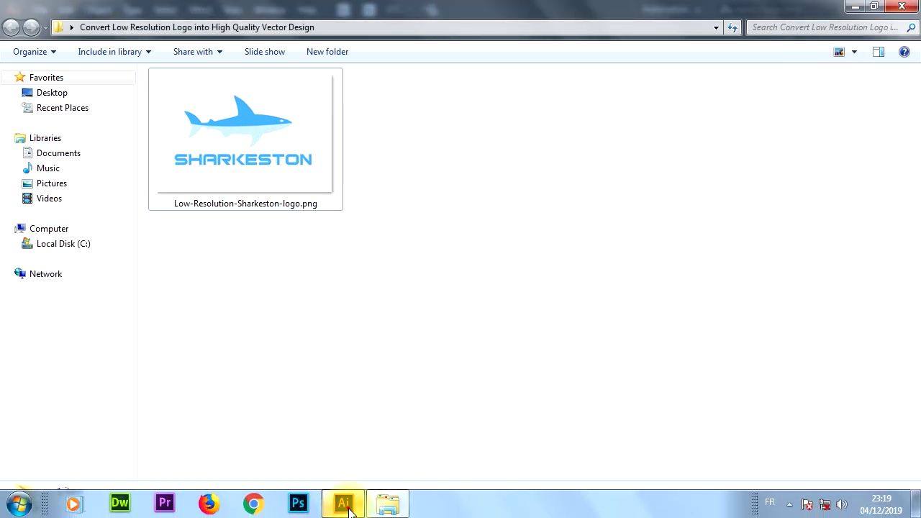
In Illustrator, start a new document and name it Logo Re-Design
left_click(346, 501)
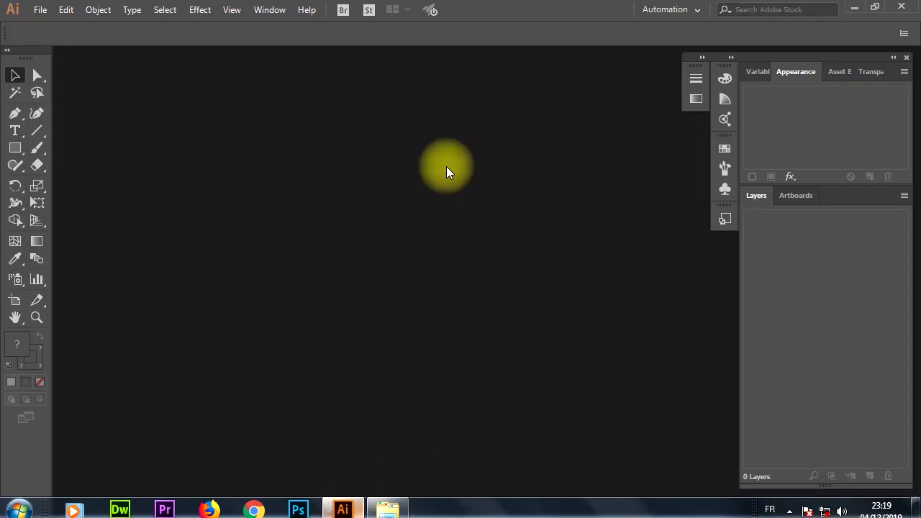
left_click(41, 10)
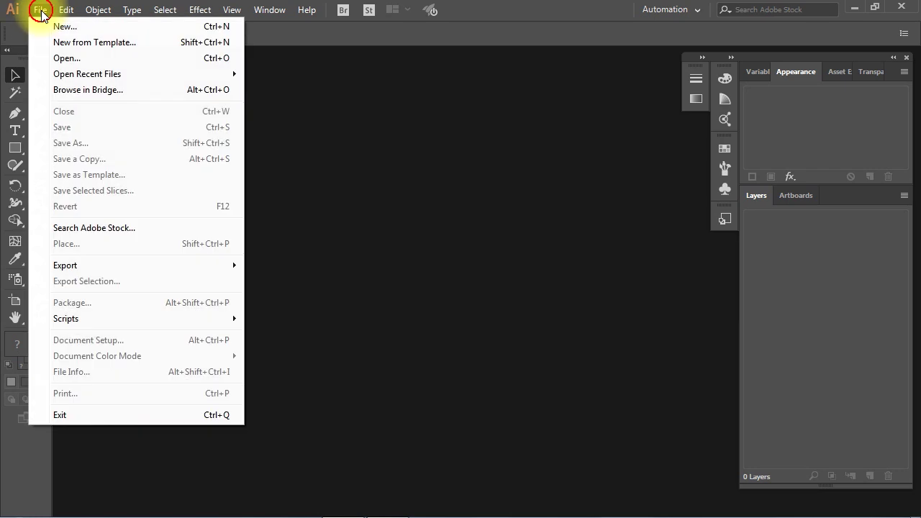
left_click(87, 29)
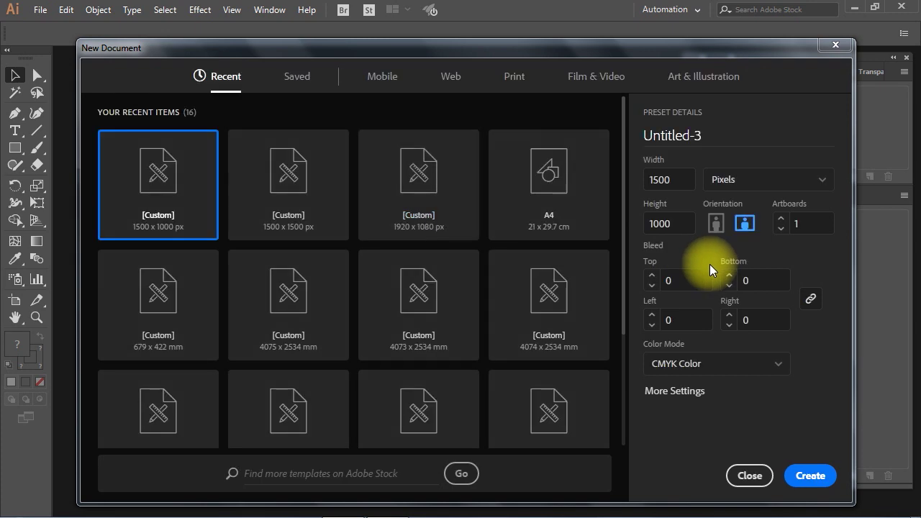
double_click(733, 135)
left_click_drag(734, 135, 584, 147)
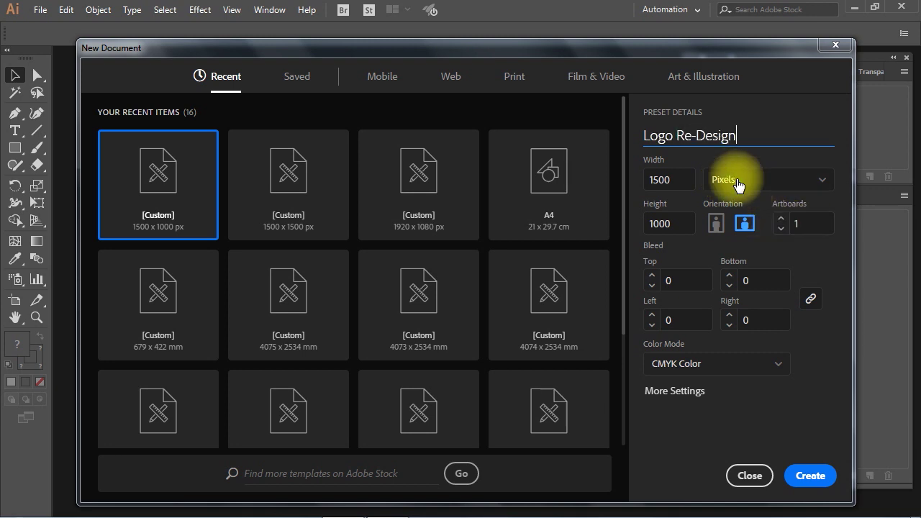
Set the document to Pixels, 1500 × 1000, CMYK Color, and create it
left_click(759, 185)
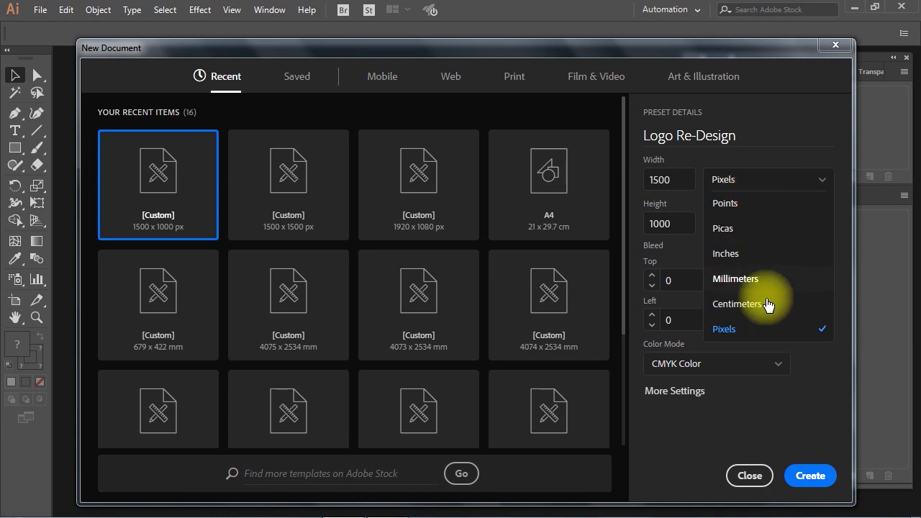
left_click(756, 330)
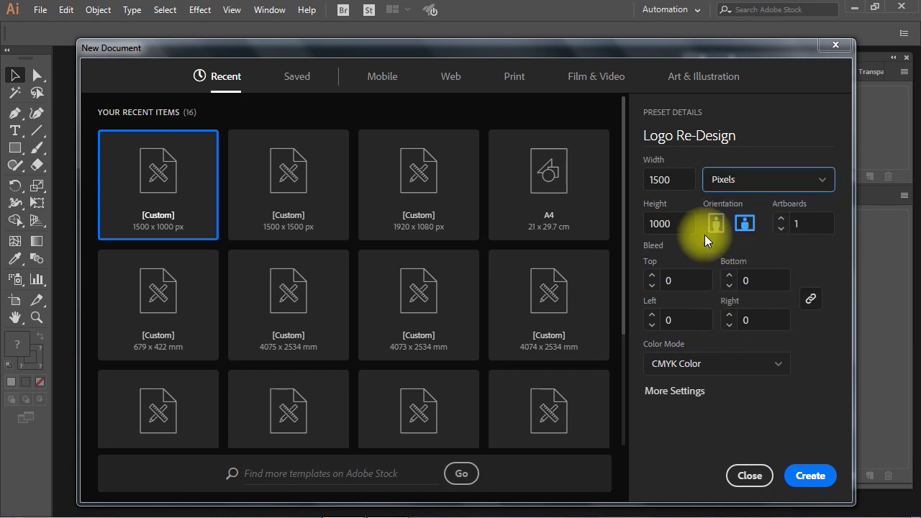
double_click(674, 179)
left_click_drag(674, 183, 617, 181)
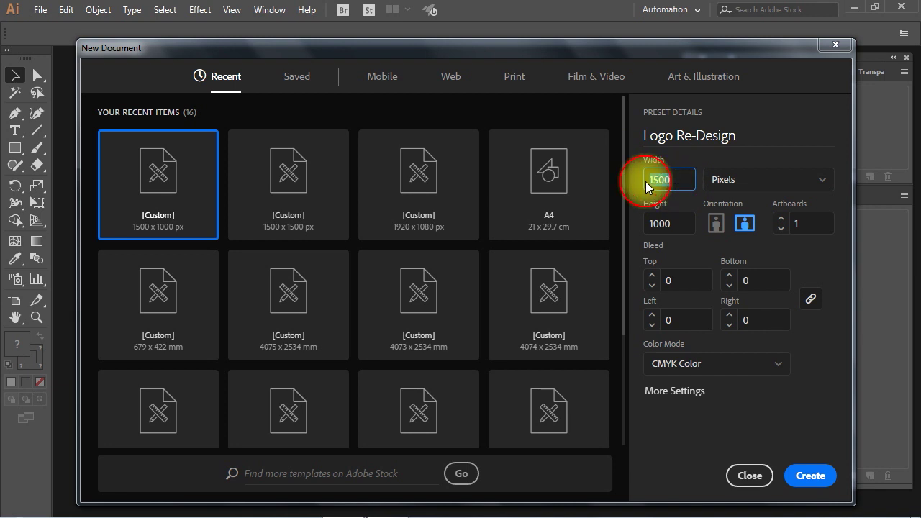
double_click(662, 223)
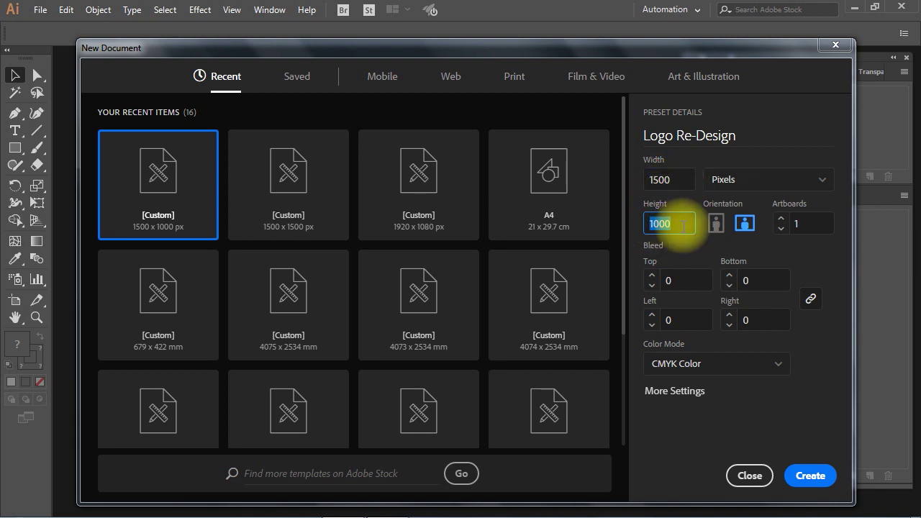
left_click_drag(682, 229, 627, 226)
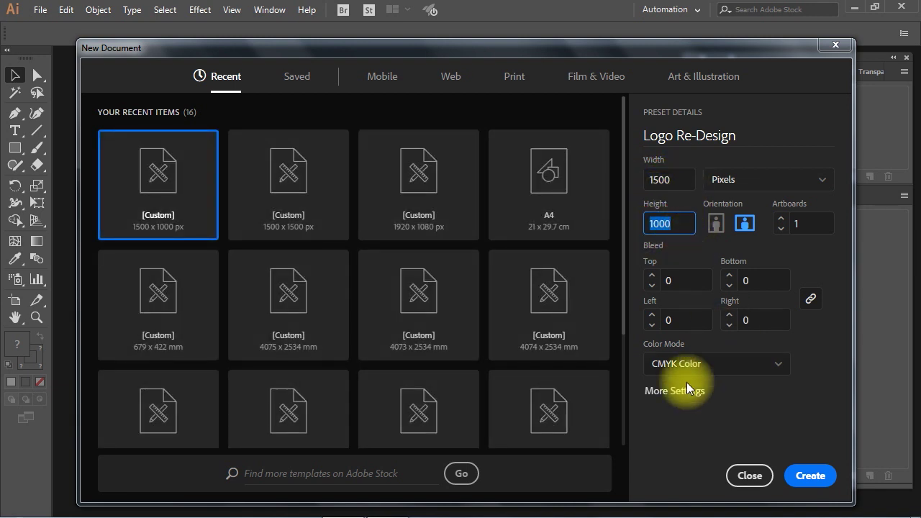
left_click(725, 361)
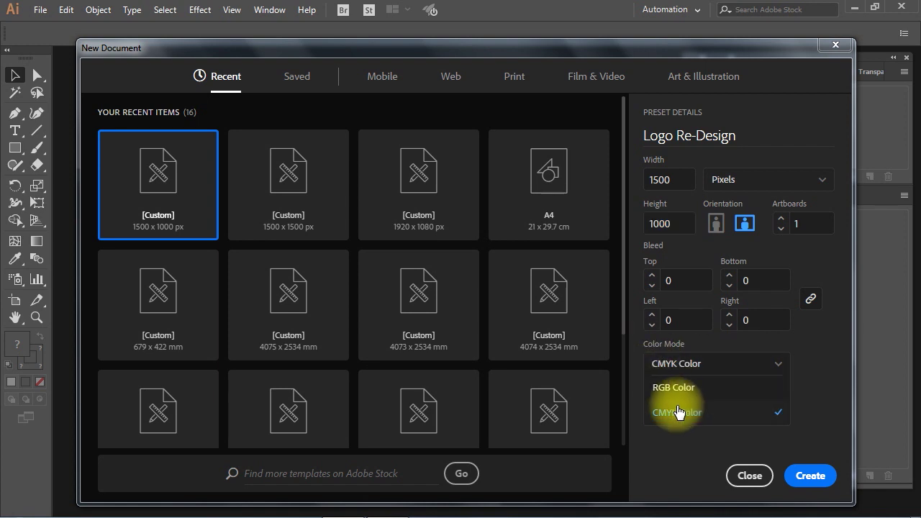
left_click(818, 367)
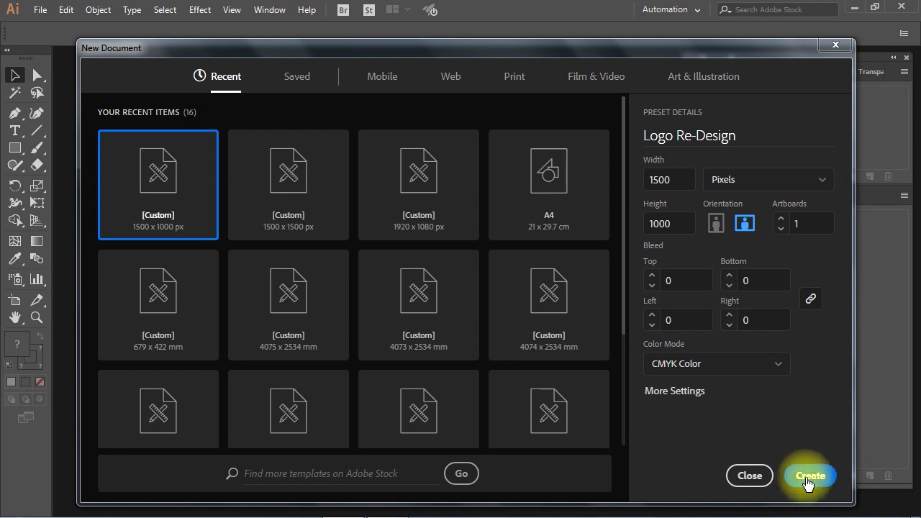
left_click(811, 475)
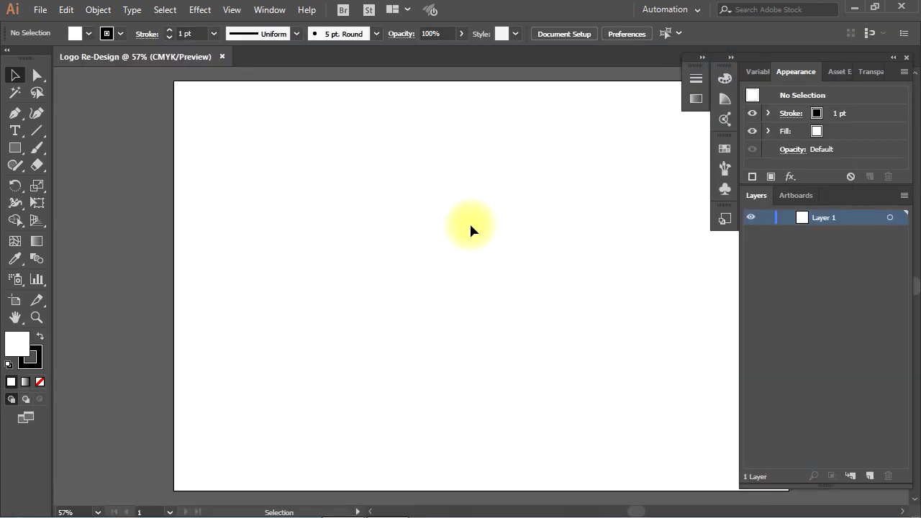
Drag Low-Resolution-Sharkeston-logo.png onto the artboard and scale it up to fill most of it
left_click_drag(401, 217, 401, 214)
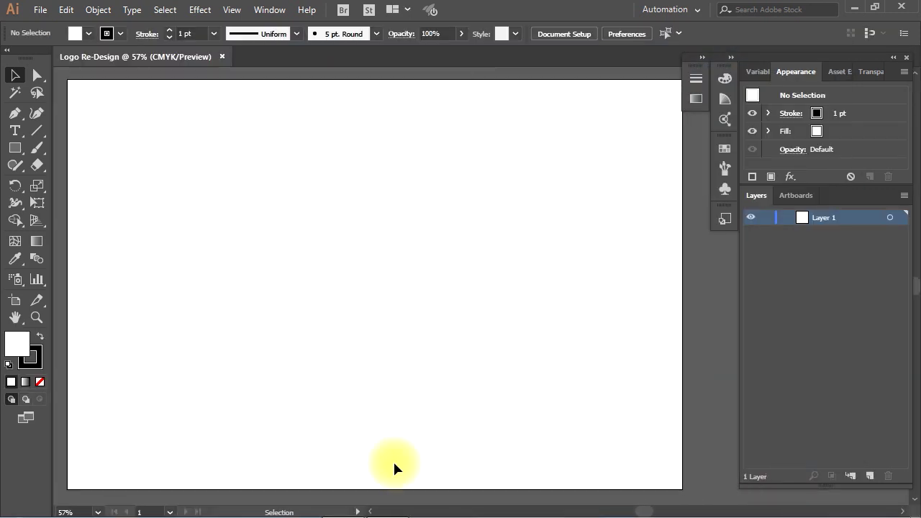
left_click(388, 502)
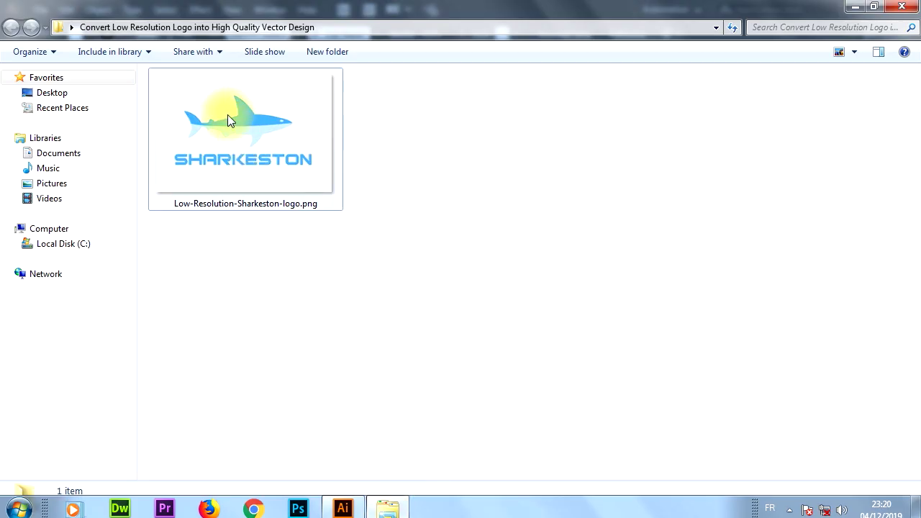
left_click(266, 161)
left_click_drag(266, 161, 372, 267)
left_click_drag(435, 215, 561, 100)
left_click_drag(567, 133, 585, 117)
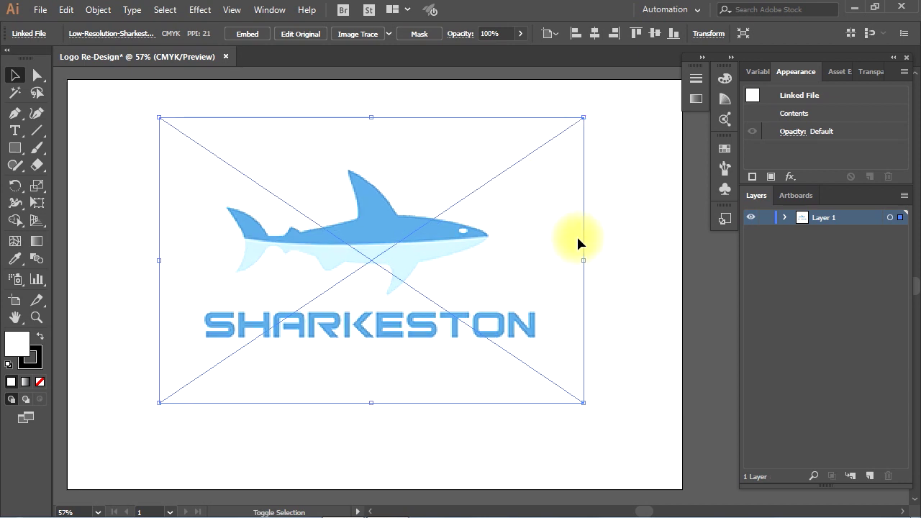
left_click(612, 187)
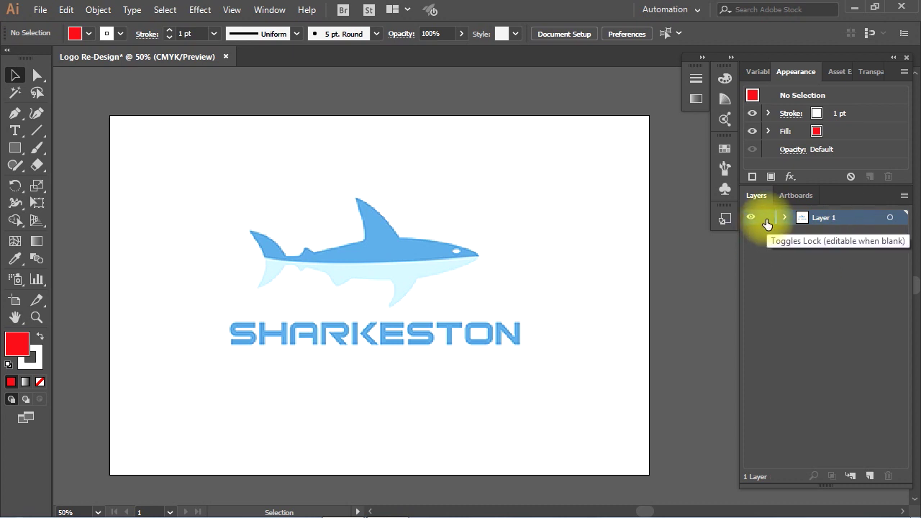
Lock the logo layer, add Layer 2 above it, and select the Pen tool
left_click(766, 219)
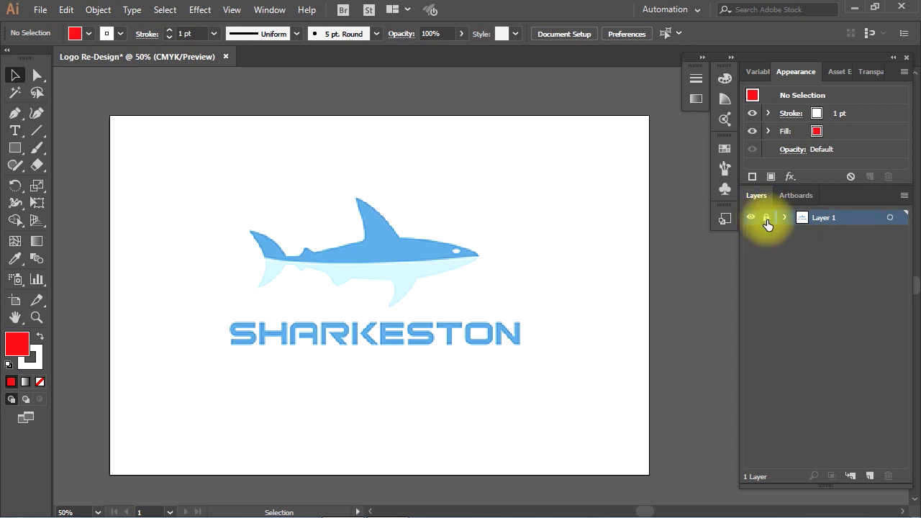
left_click(870, 475)
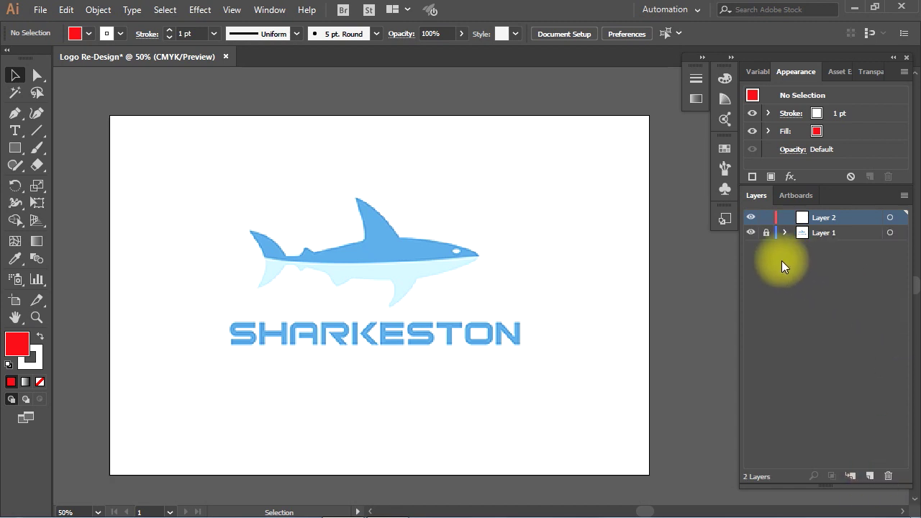
left_click(16, 115)
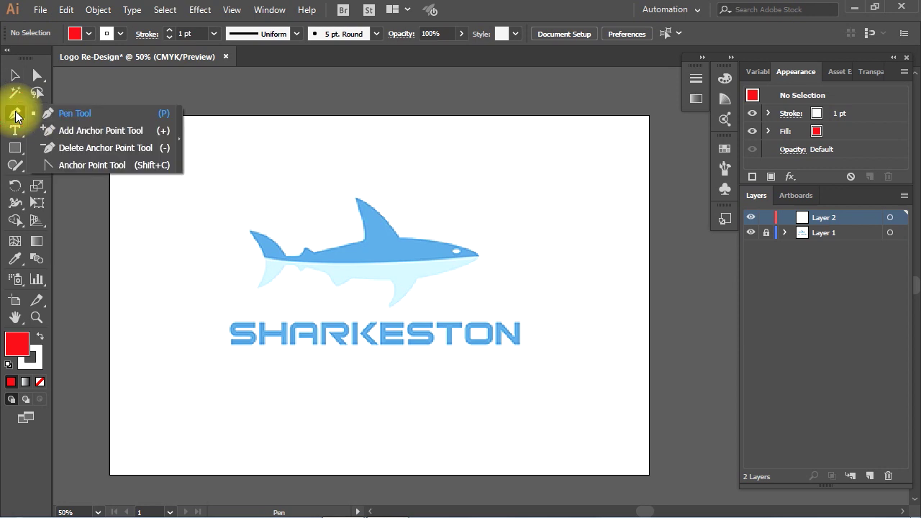
left_click(108, 117)
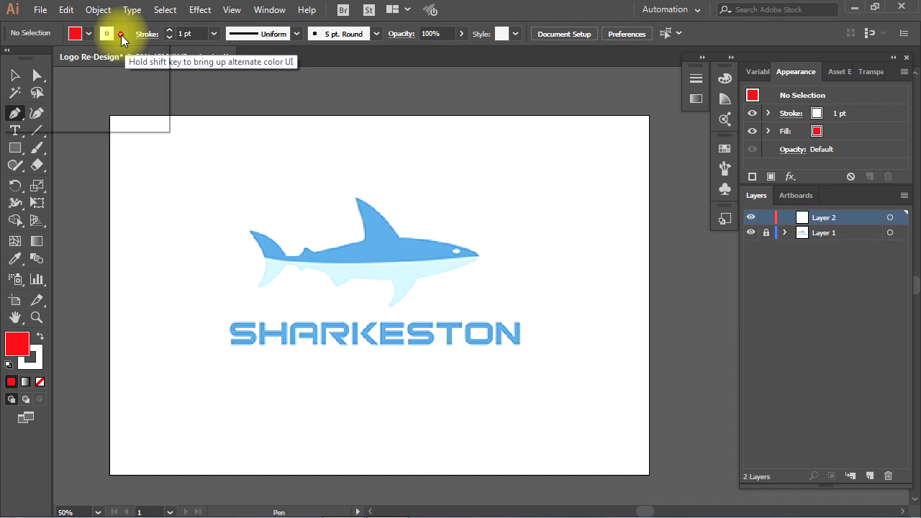
Set both the stroke and the fill to None
left_click(120, 36)
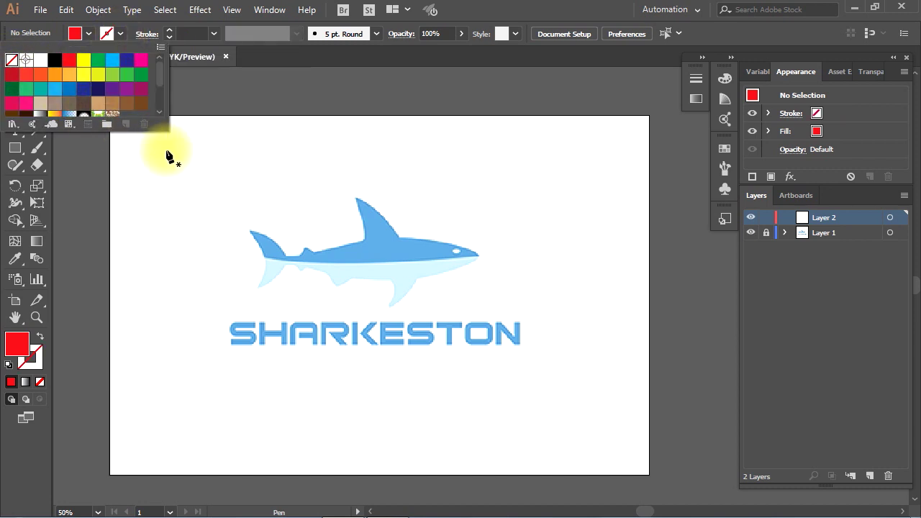
left_click(89, 37)
left_click(89, 36)
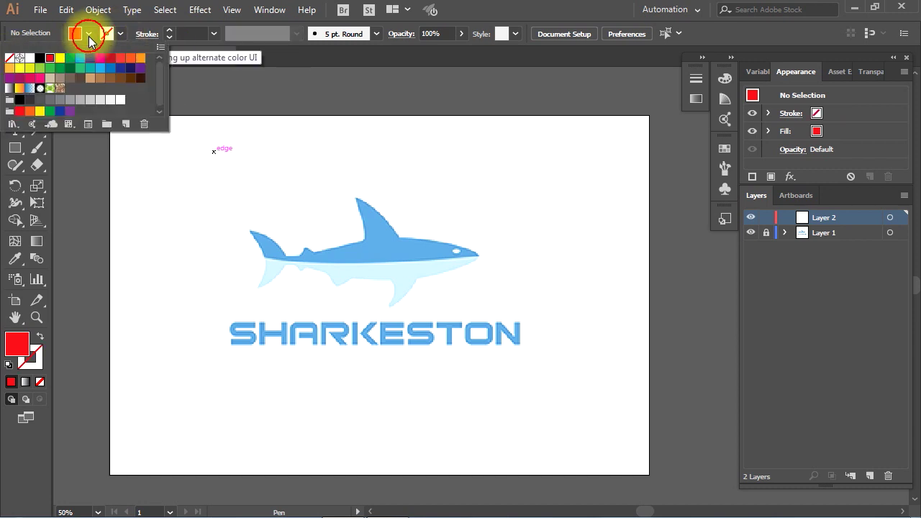
left_click(49, 57)
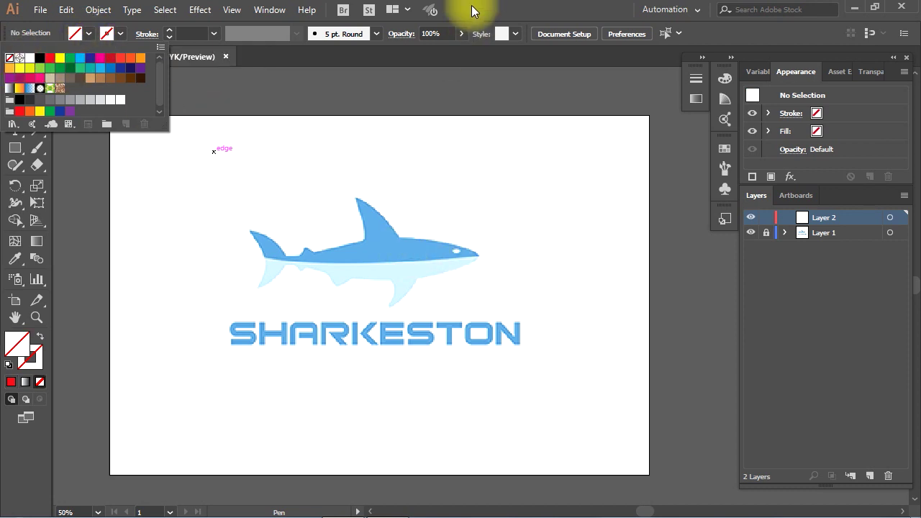
Zoom to 100% and pen-trace from the tail to the nose, back and dorsal fin tip
key("Escape")
left_click(374, 277, "ctrl")
left_click_drag(371, 280, 346, 298)
left_click(333, 287, "ctrl")
left_click_drag(284, 288, 375, 303)
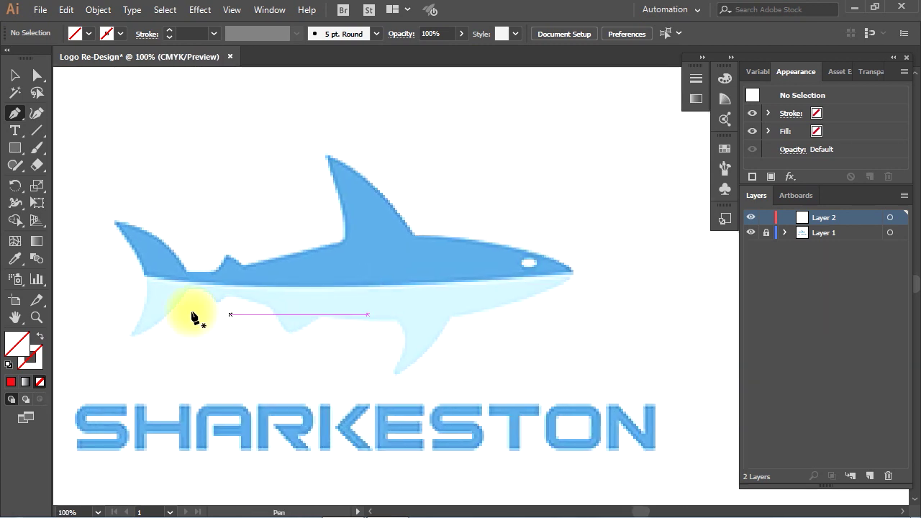
left_click(144, 275)
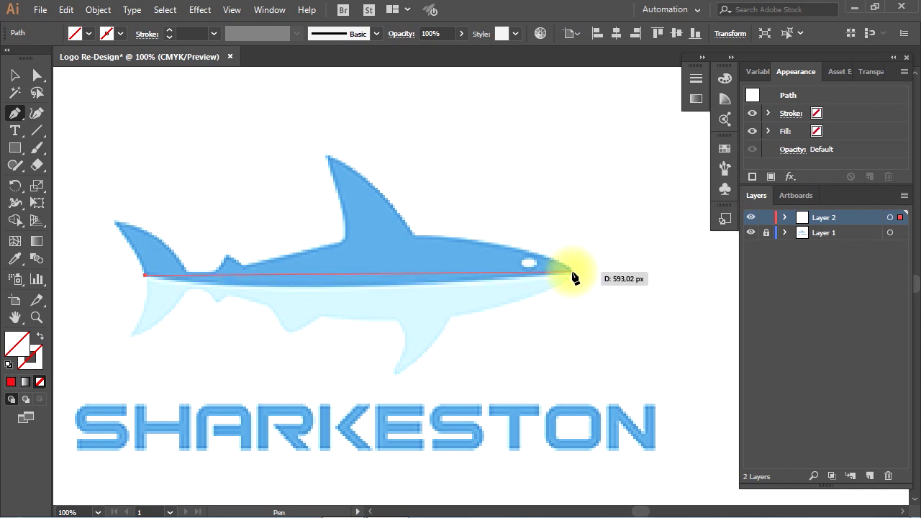
left_click_drag(573, 271, 325, 298)
left_click_drag(244, 298, 300, 299)
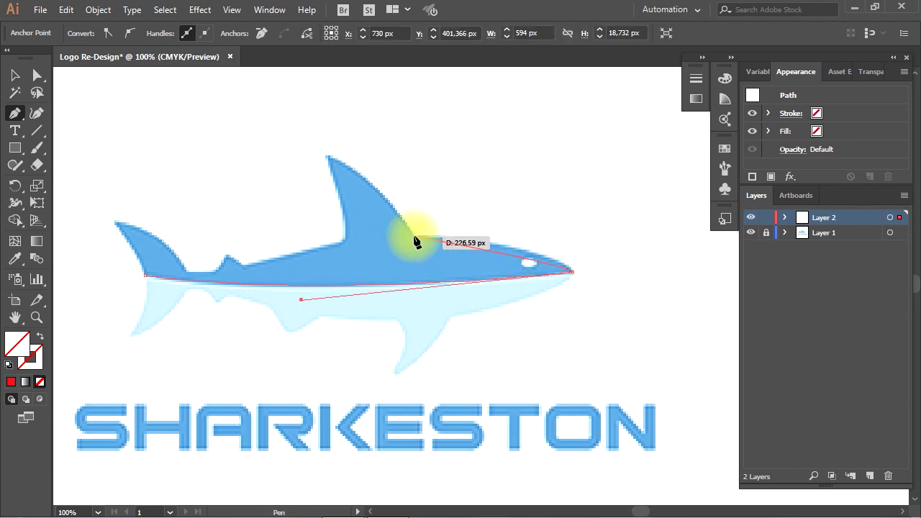
left_click_drag(415, 236, 404, 208)
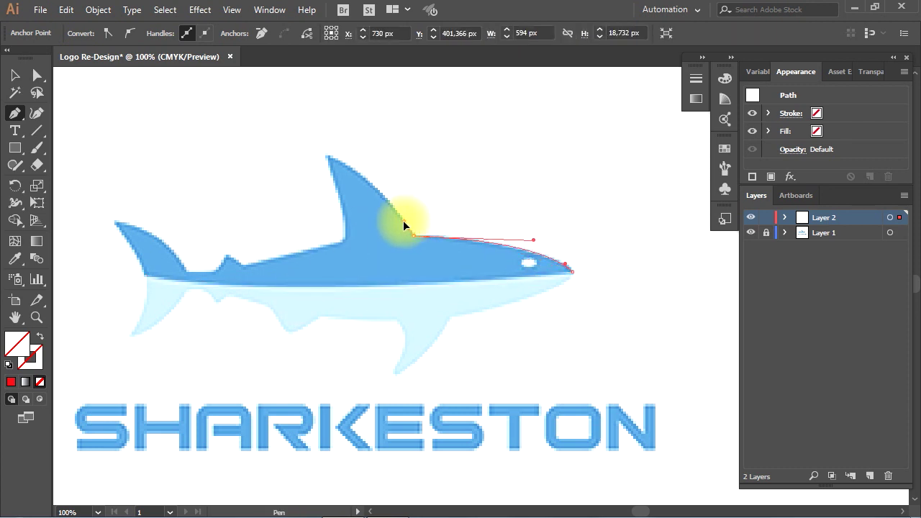
left_click_drag(326, 154, 276, 131)
left_click(331, 164)
Continue the path along the back and around the tail fin to finish the upper body
mouse_move(344, 237)
left_mouse_down()
mouse_move(338, 269)
mouse_move(339, 243)
left_mouse_up()
left_click_drag(244, 266, 216, 269)
left_click(227, 256, "ctrl")
left_click(218, 273, "ctrl")
key("ctrl+plus")
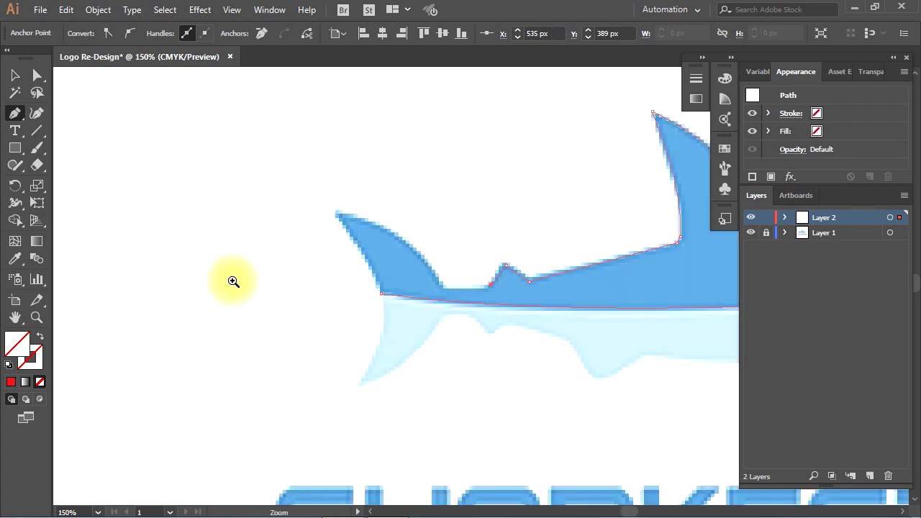
mouse_move(419, 289)
left_mouse_down()
mouse_move(436, 255)
mouse_move(415, 288)
left_mouse_up()
left_click(355, 292)
left_click_drag(210, 187, 228, 221)
left_click_drag(272, 297, 279, 359)
key("ctrl+minus")
key("ctrl+minus")
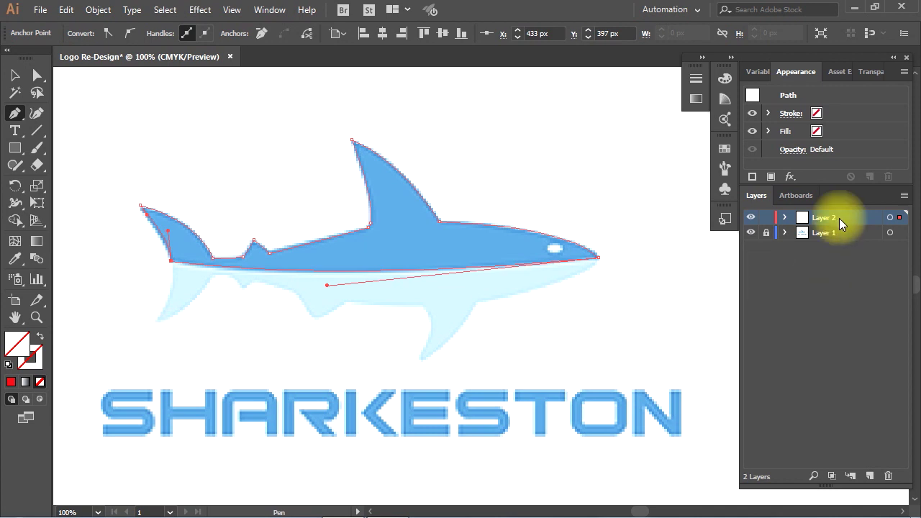
Add Layer 3, lock Layer 2, and start the belly path at the lower tail
left_click(870, 475)
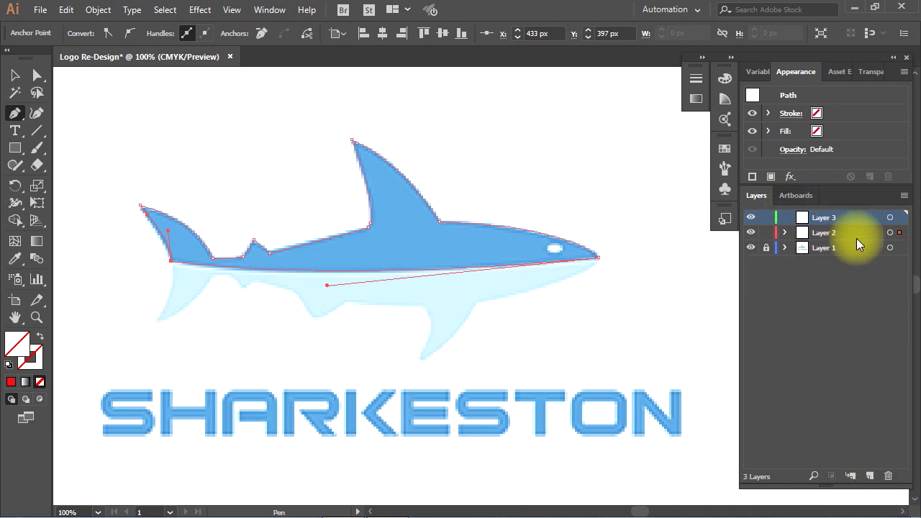
left_click(766, 232)
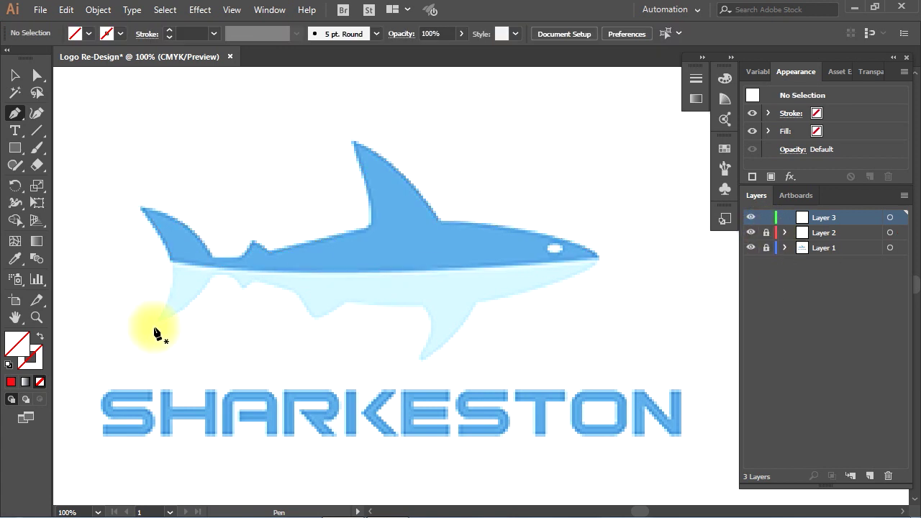
left_click(172, 313, "ctrl")
left_click(226, 323, "ctrl+alt")
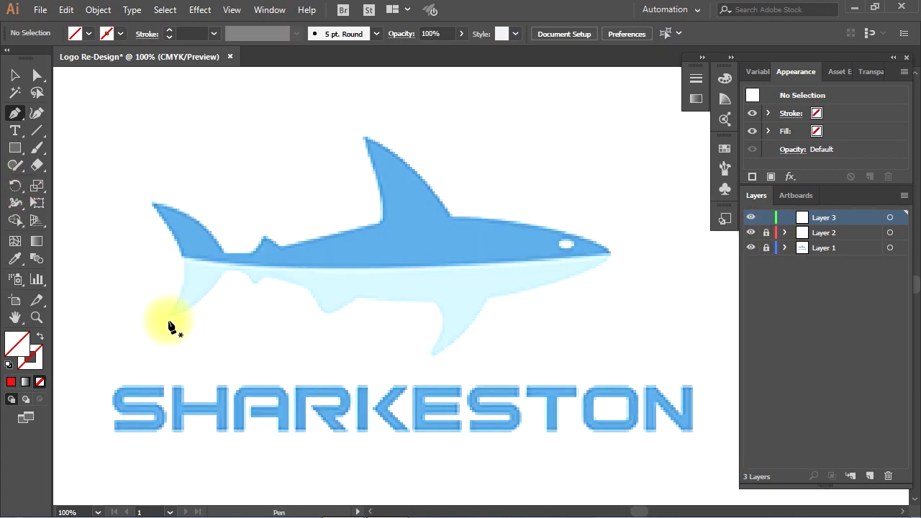
left_click(171, 323)
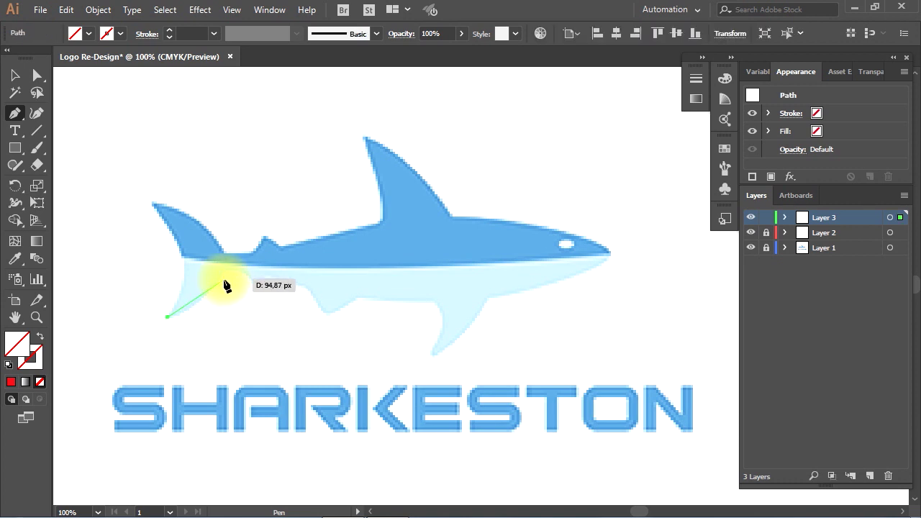
Trace the lower tail edge, belly and lower fin tip with curved and corner anchors
key("ctrl+plus")
left_click_drag(471, 312, 246, 324)
left_click_drag(256, 277, 286, 219)
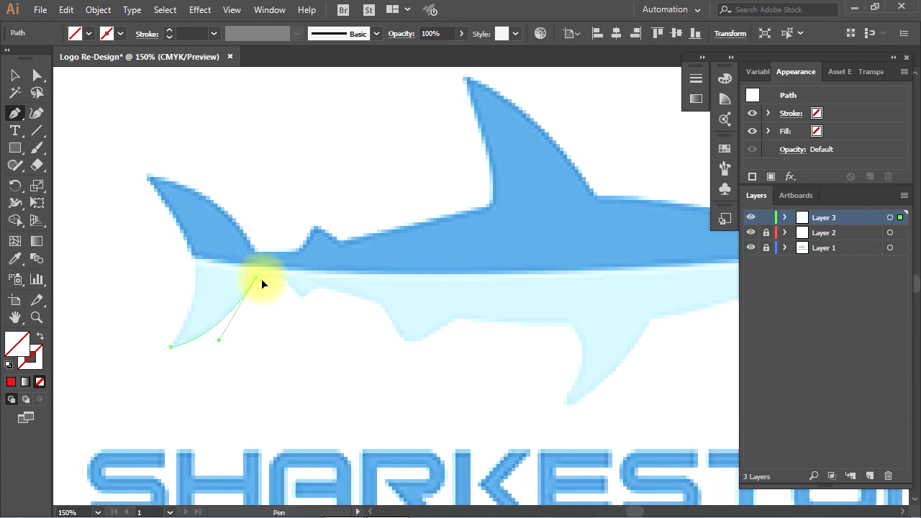
left_click_drag(262, 278, 347, 287)
left_click_drag(386, 313, 570, 325)
left_click(396, 331)
left_click_drag(570, 392, 670, 275)
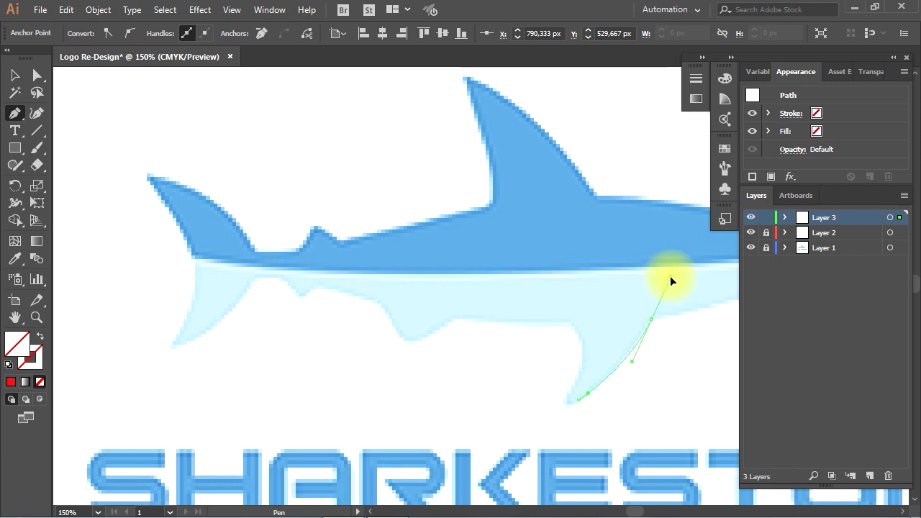
left_click(657, 317)
Continue the belly path near the snout and close it back at the lower tail
left_click_drag(657, 316, 357, 313)
left_click_drag(521, 284, 566, 253)
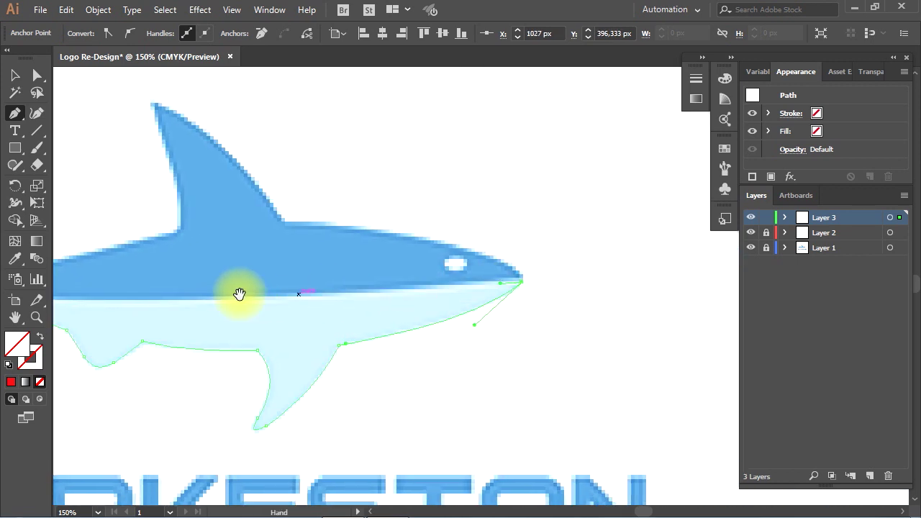
left_click_drag(136, 297, 339, 281)
scroll(252, 316, "down", 1)
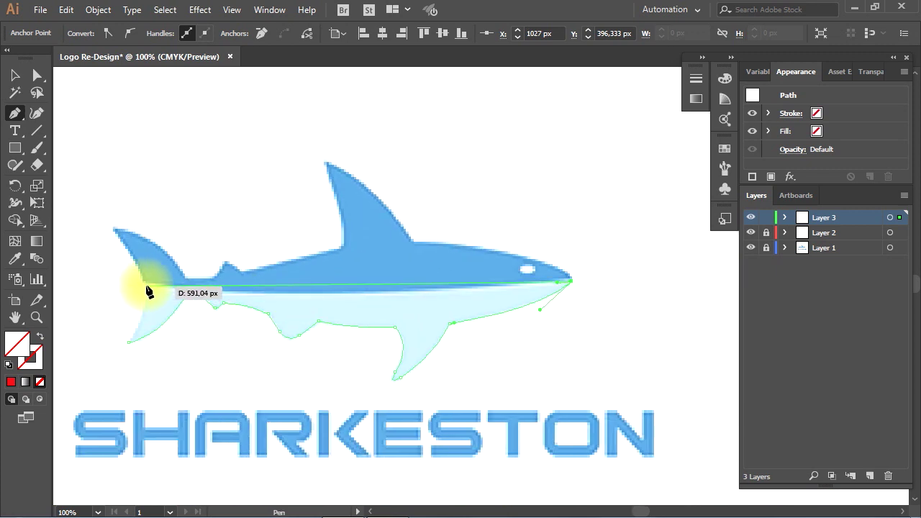
left_click_drag(146, 283, 71, 257)
left_click_drag(209, 342, 185, 374)
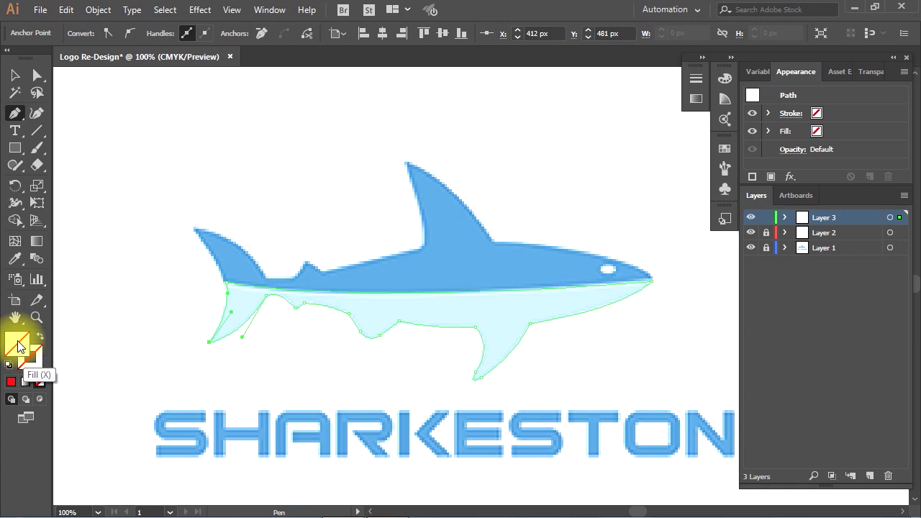
Eyedrop the light blue onto the belly and the dark blue onto the upper body, then hide Layer 2
left_click(15, 258)
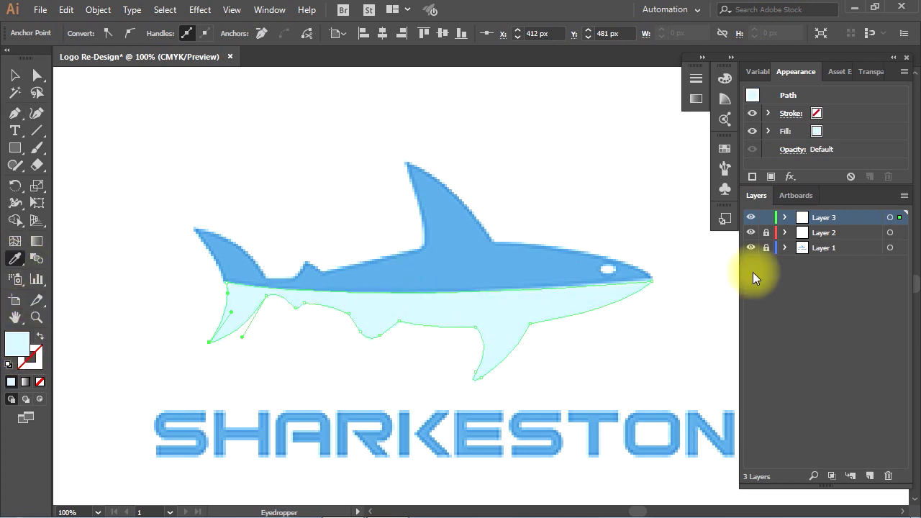
left_click(766, 232)
left_click(16, 75)
left_click(513, 247)
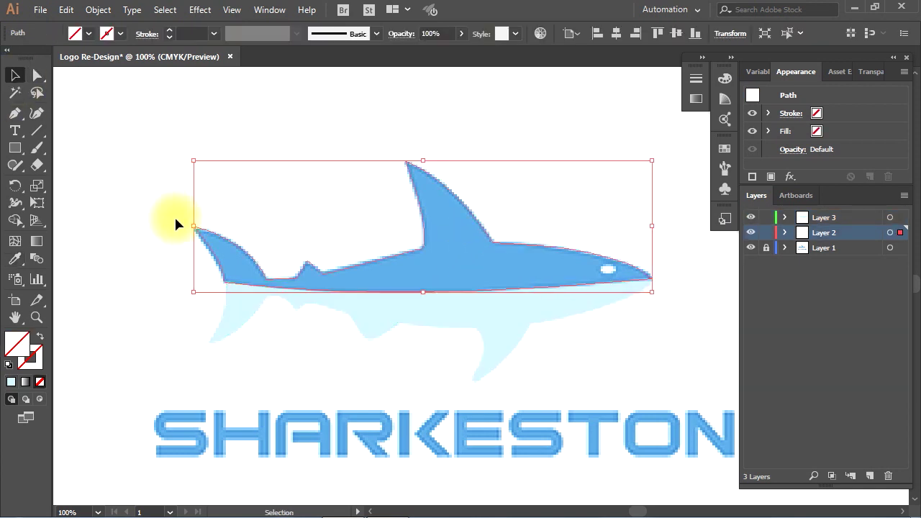
left_click(15, 258)
left_click(442, 266)
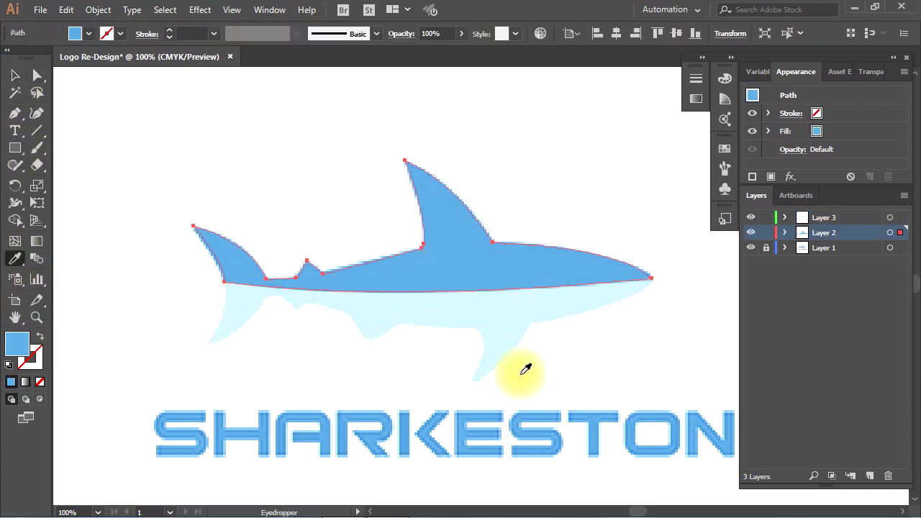
left_click(15, 75)
left_click(251, 107)
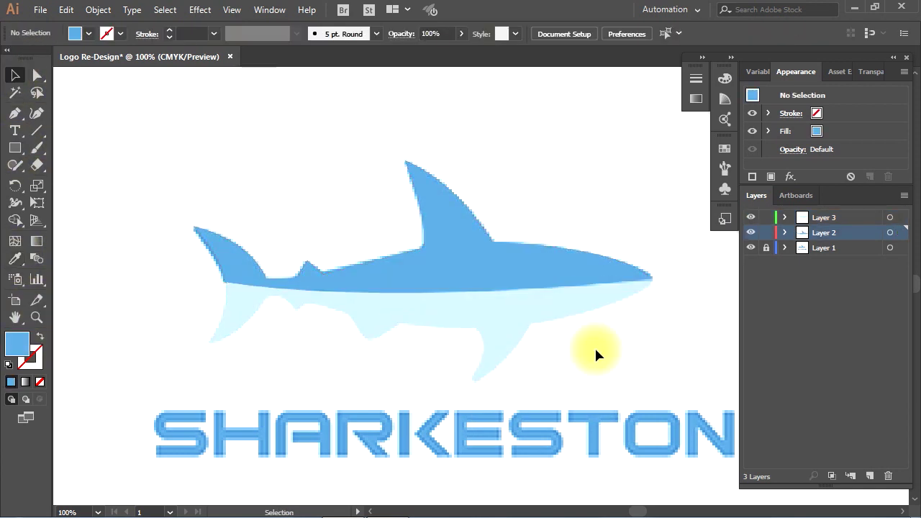
left_click(563, 262)
left_click(750, 232)
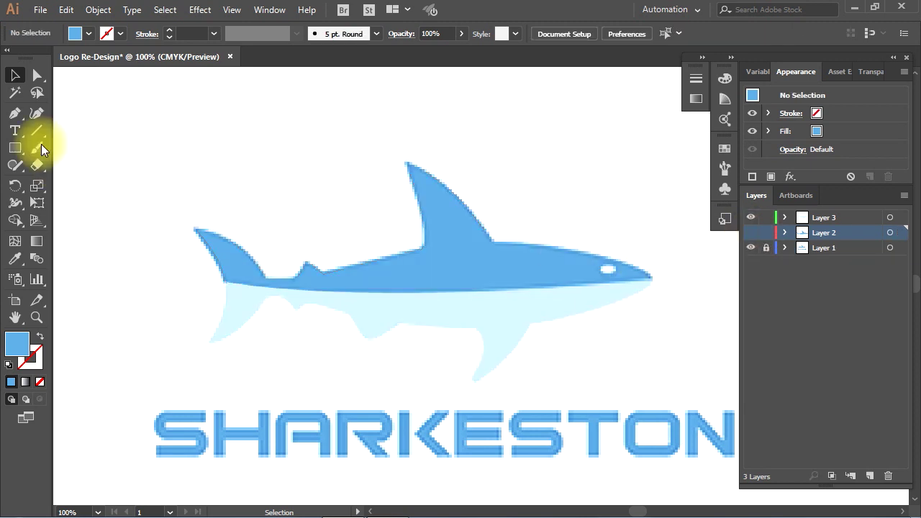
On new Layer 4, draw a small white-filled ellipse as the eye on the shark's nose
left_click(869, 475)
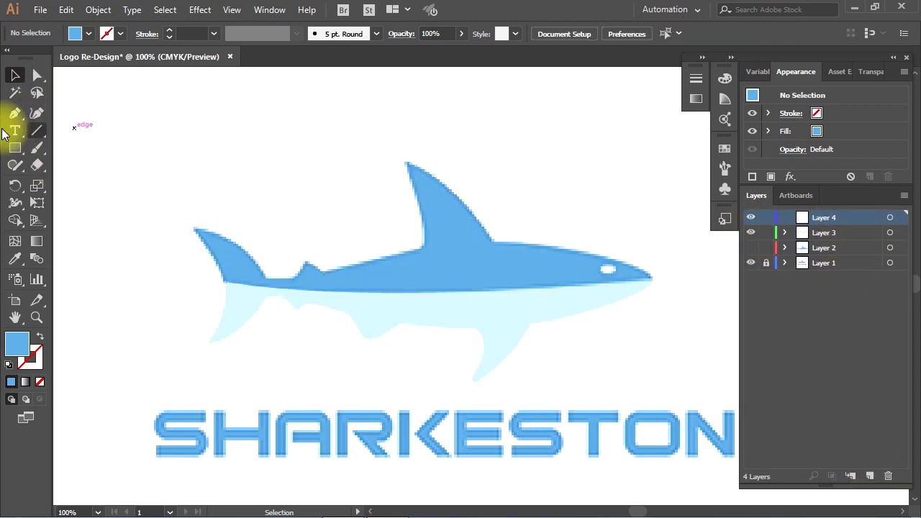
left_click_drag(15, 147, 68, 180)
double_click(17, 344)
left_click_drag(335, 355, 285, 318)
left_click_drag(367, 281, 316, 220)
left_click(604, 268)
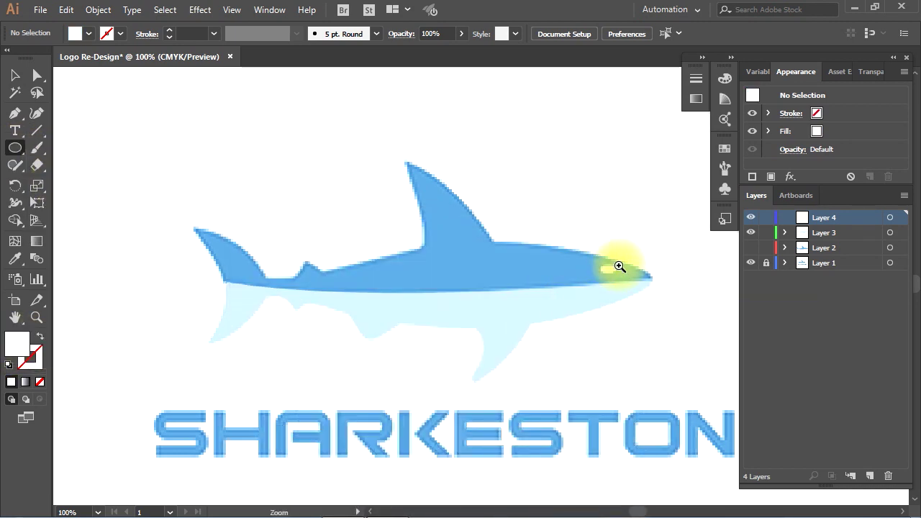
left_click(616, 267, "ctrl")
mouse_move(509, 263)
left_mouse_down()
mouse_move(525, 273)
mouse_move(518, 271)
left_mouse_up()
Hide the original image layer and nudge the belly path slightly left and up
left_click(16, 75)
left_click(293, 193, "ctrl+alt")
left_click(494, 252, "ctrl+alt")
key("ctrl+1")
key("ctrl+shift+a")
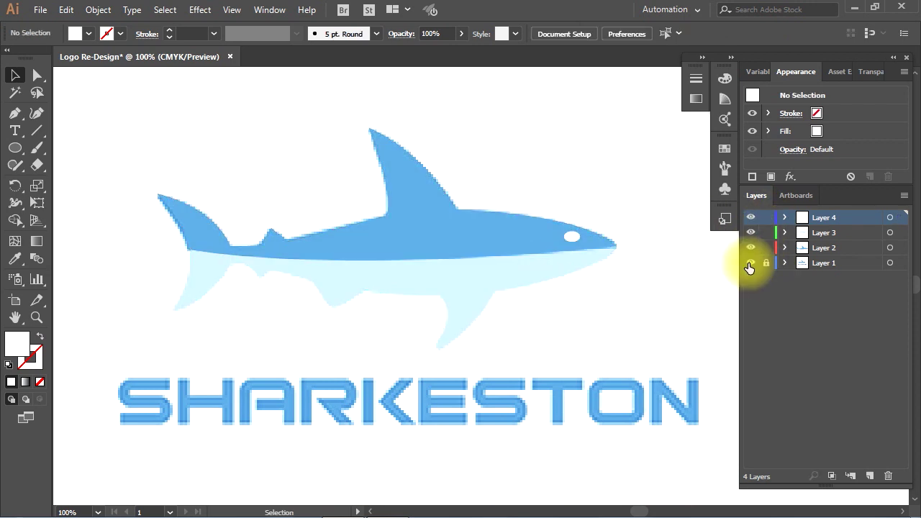
left_click(751, 263)
left_click(512, 245)
left_click(538, 273)
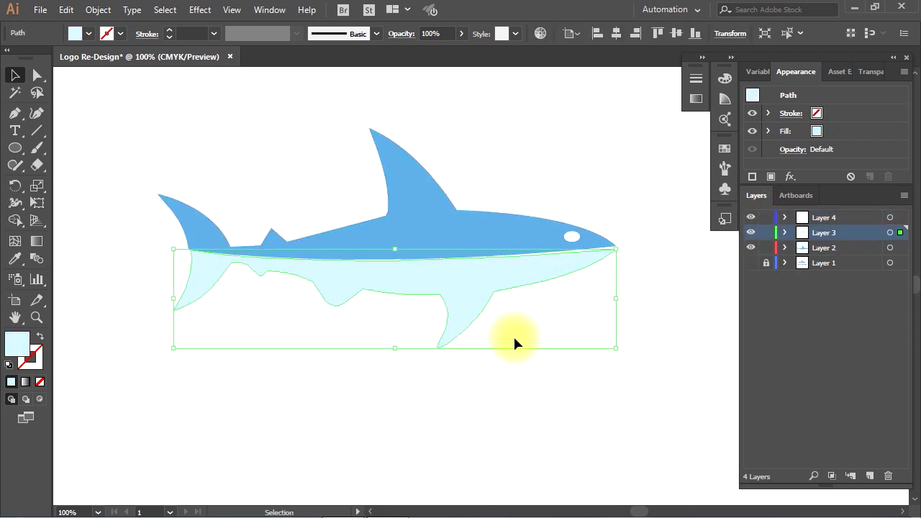
key("Left")
key("Left")
key("Left")
key("Left")
key("Up")
key("Up")
key("Up")
key("Up")
key("Up")
key("Up")
left_click(565, 356)
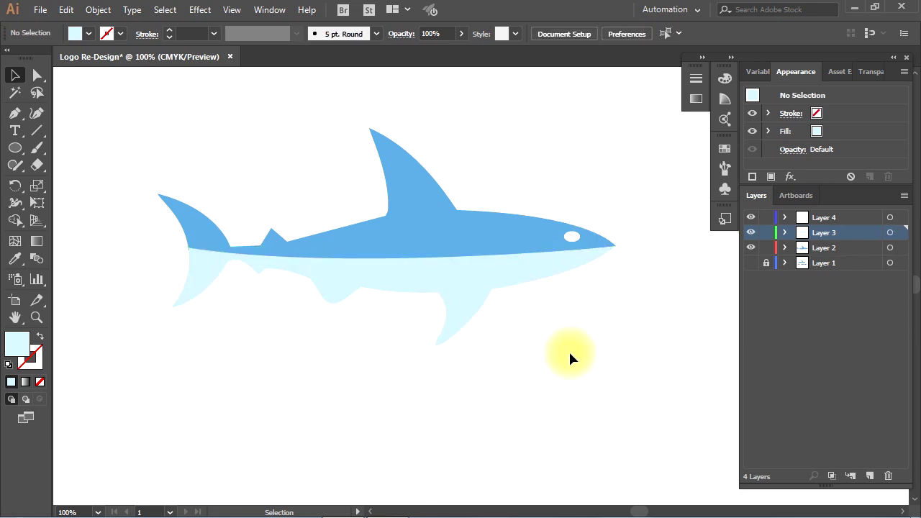
Show the original image layer again, save, and shift the belly path slightly left
left_click(477, 292, "ctrl+alt")
left_click(482, 281, "ctrl+alt")
left_click(750, 263)
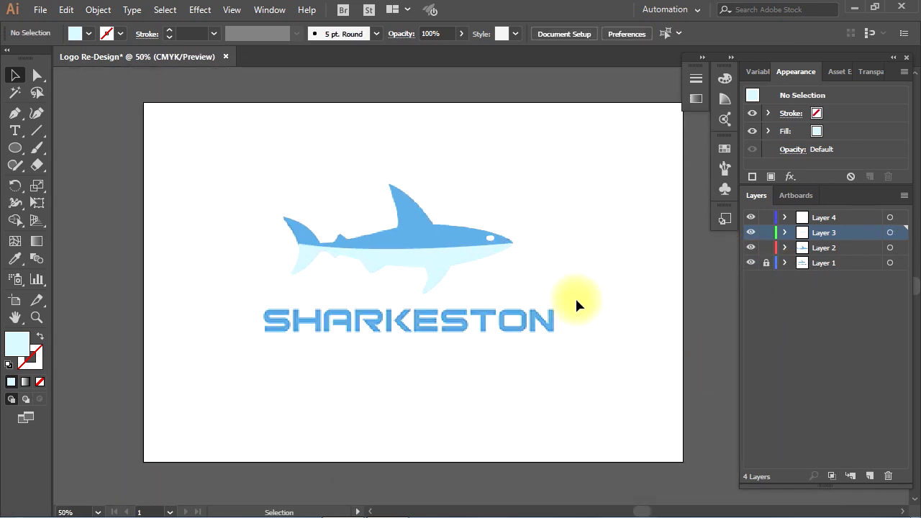
key("ctrl+s")
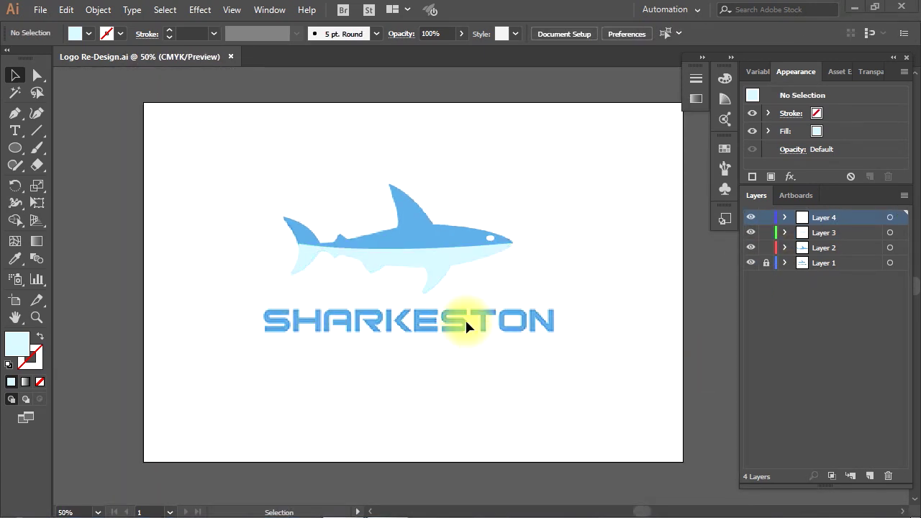
left_click_drag(411, 257, 394, 273)
left_click(403, 324)
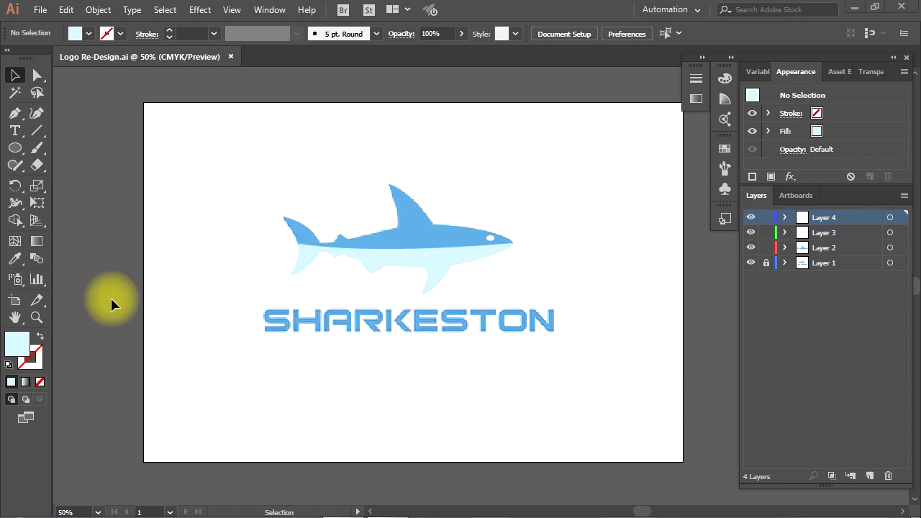
Draw a slice around the SHARKESTON text and open Save for Web (Legacy)
left_click(38, 300)
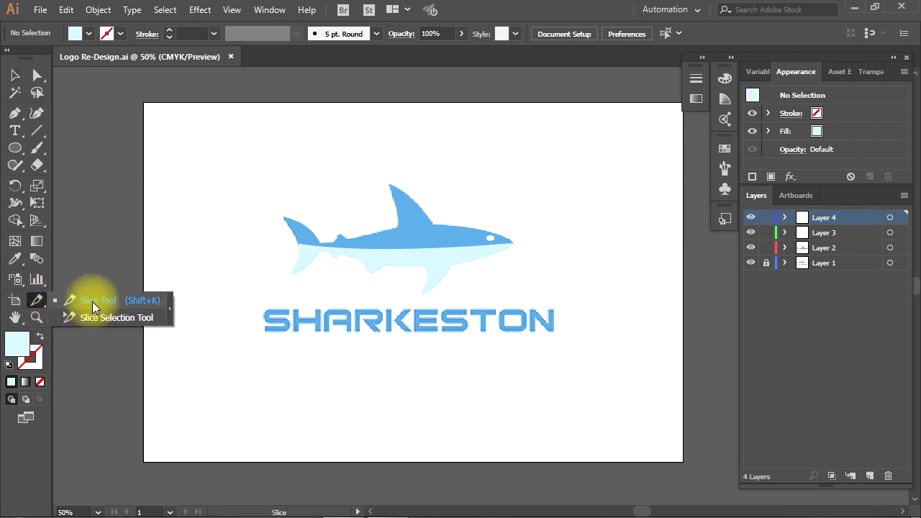
left_click(119, 301)
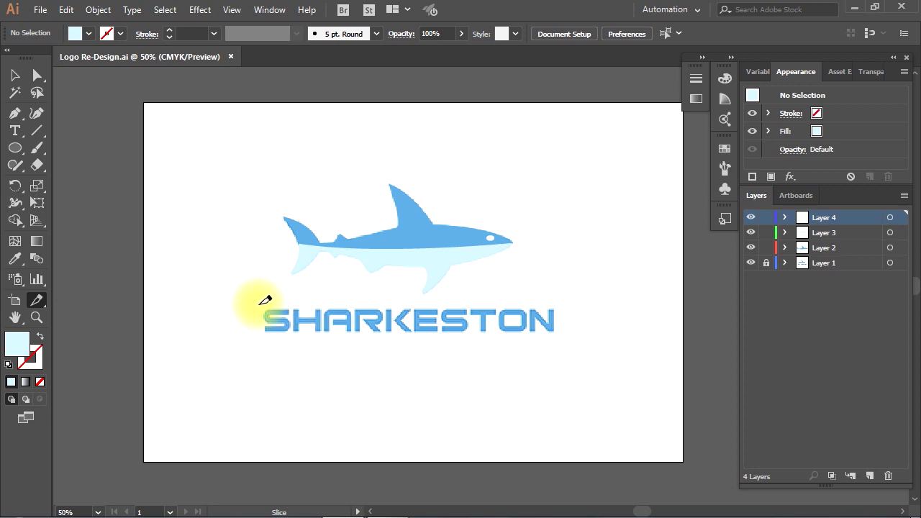
left_click_drag(258, 303, 562, 339)
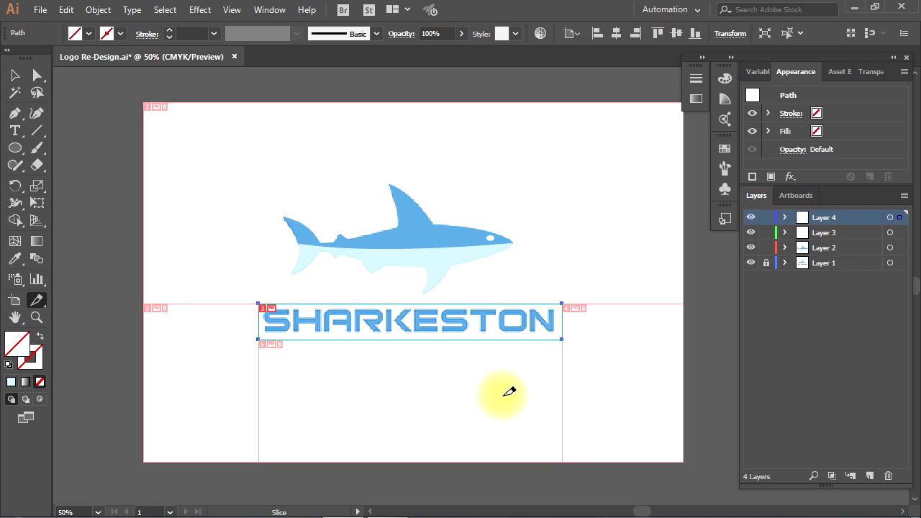
left_click(42, 11)
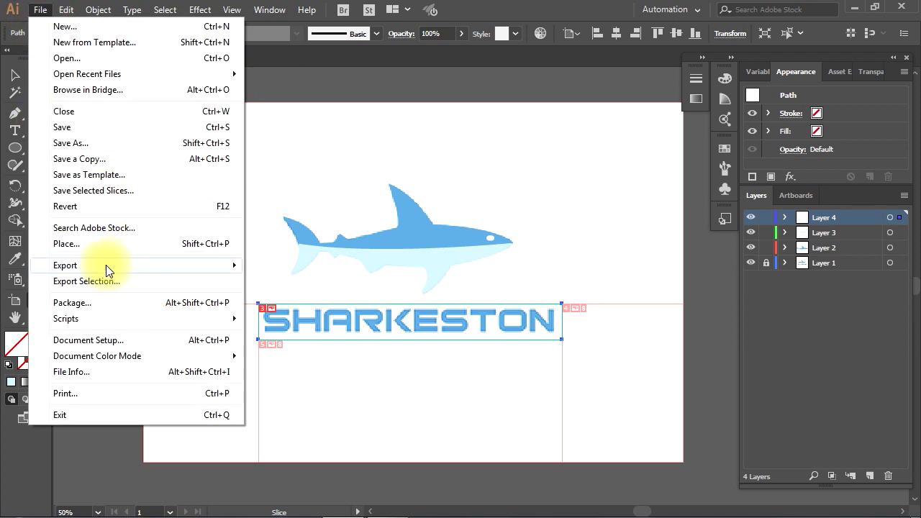
mouse_move(199, 263)
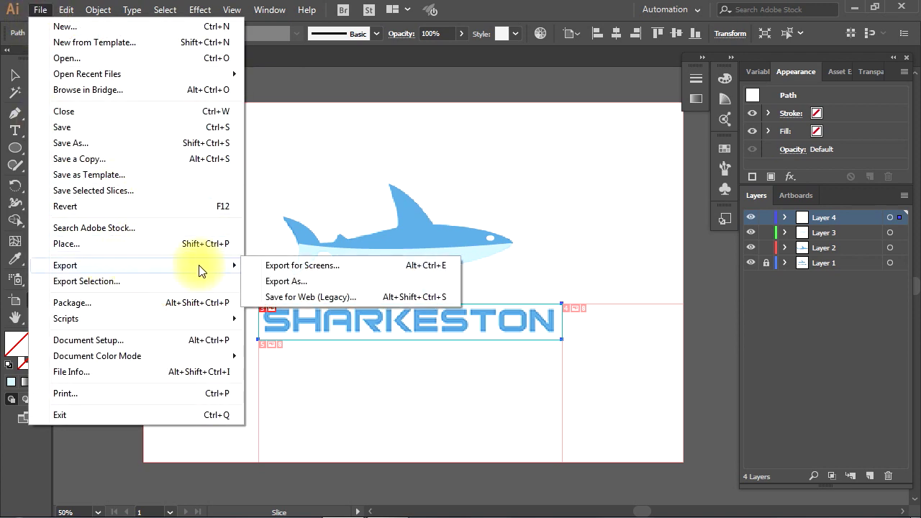
left_click(358, 295)
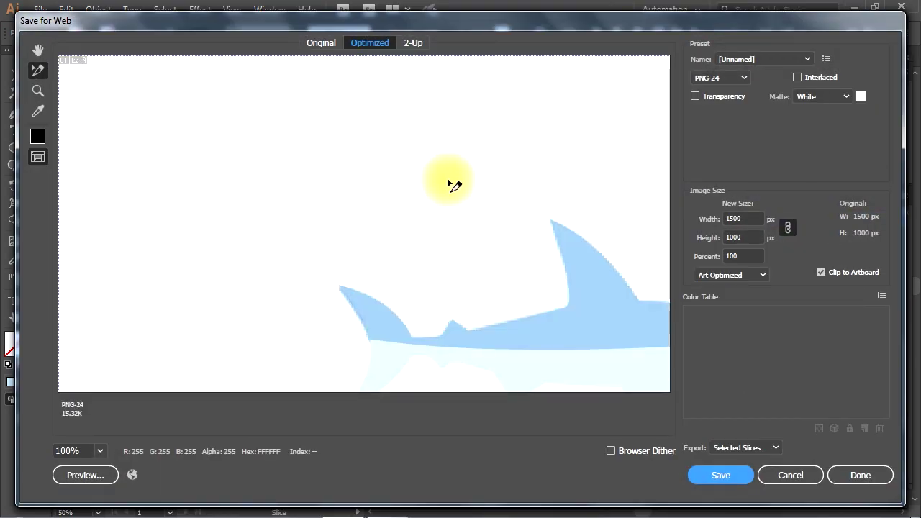
Zoom the preview out to the whole logo and export Selected Slices only
left_click(38, 49)
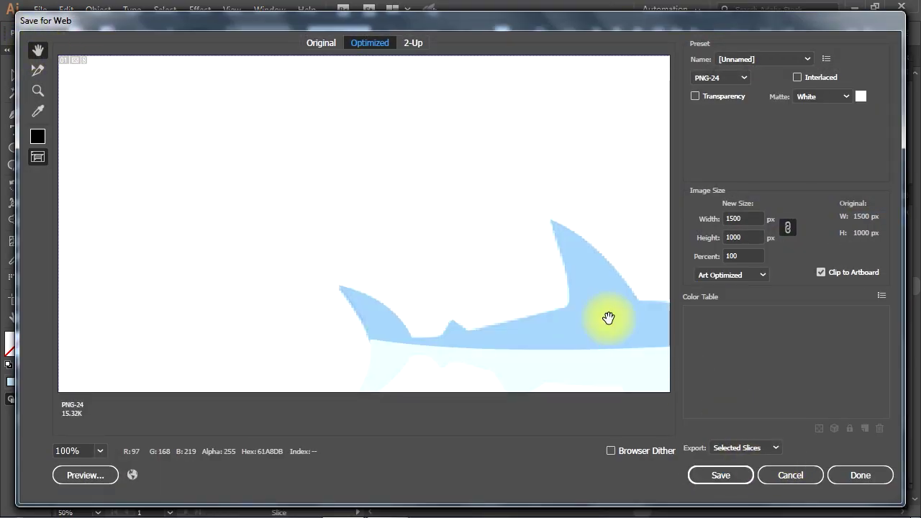
key("alt")
left_click(483, 255, "alt")
left_click(486, 256, "alt")
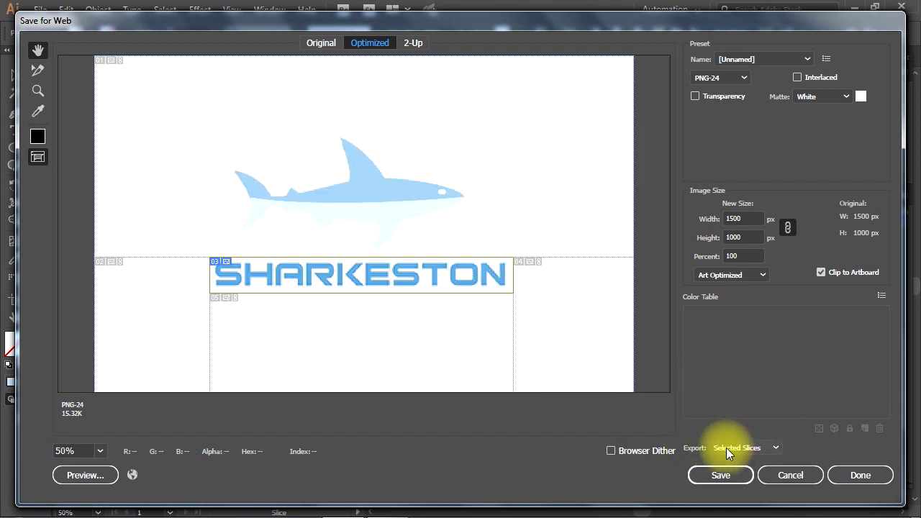
left_click(773, 447)
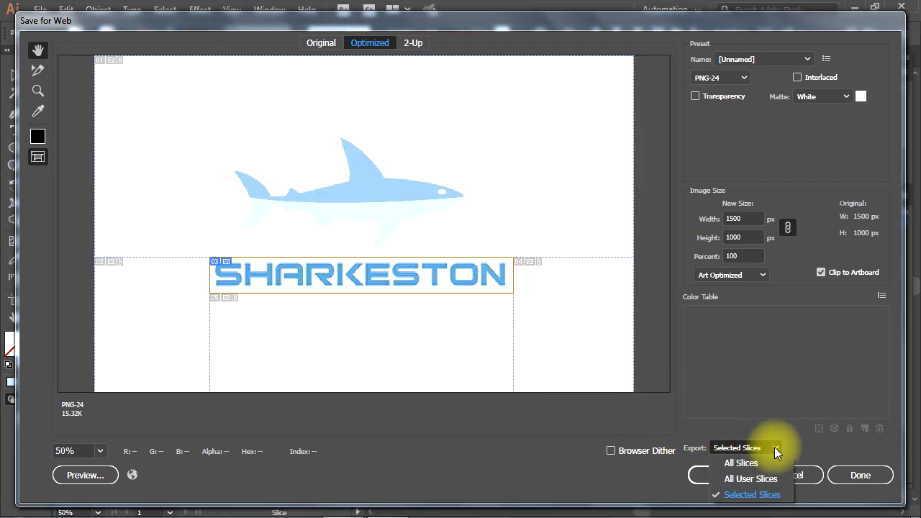
left_click(754, 495)
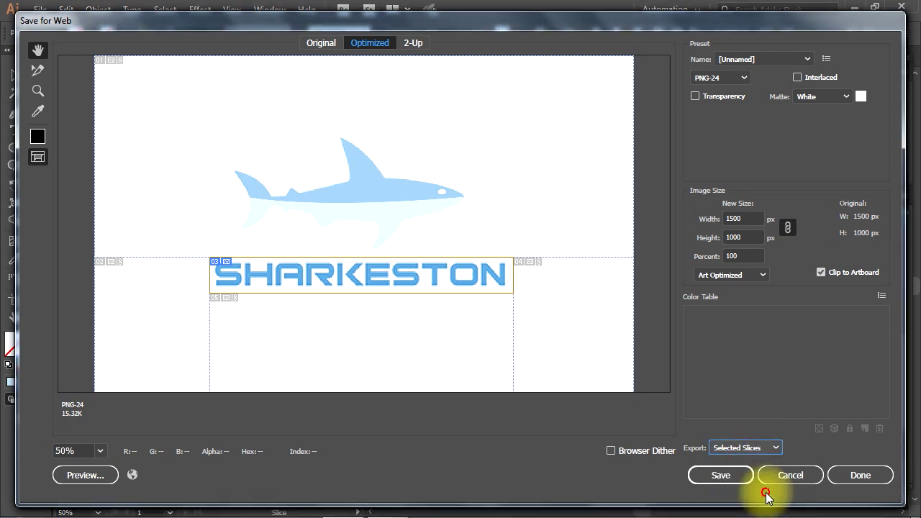
Select the SHARKESTON slice and set its format to PNG-24
left_click(39, 71)
left_click(298, 199)
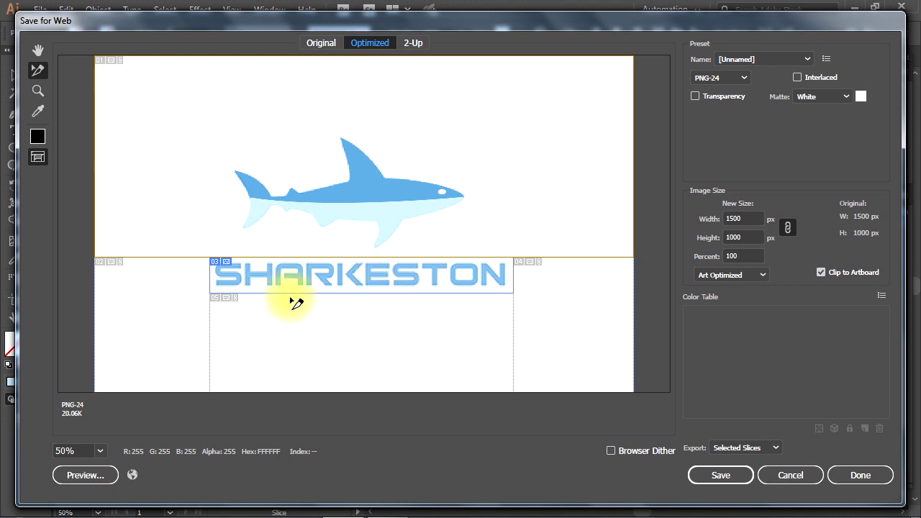
left_click(266, 271)
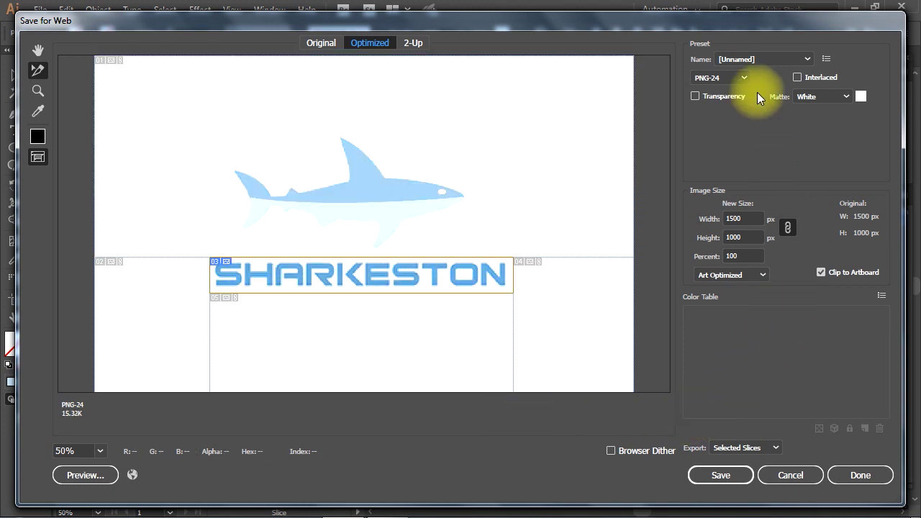
left_click(742, 76)
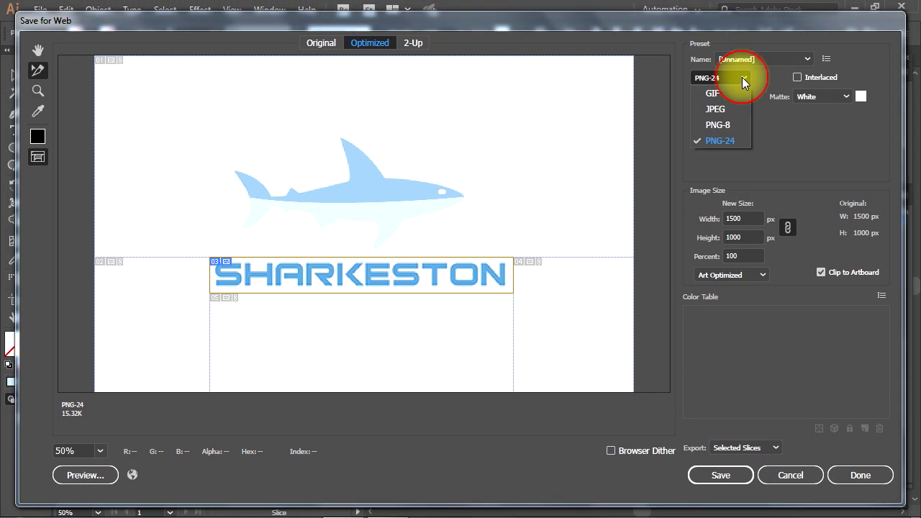
left_click(723, 141)
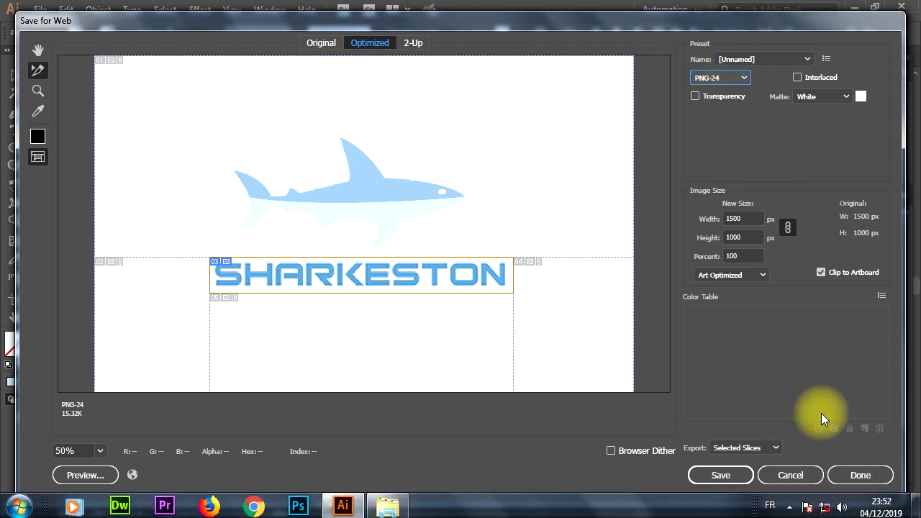
Save the optimized SHARKESTON slice under the file name Logo-Text.png
left_click(721, 474)
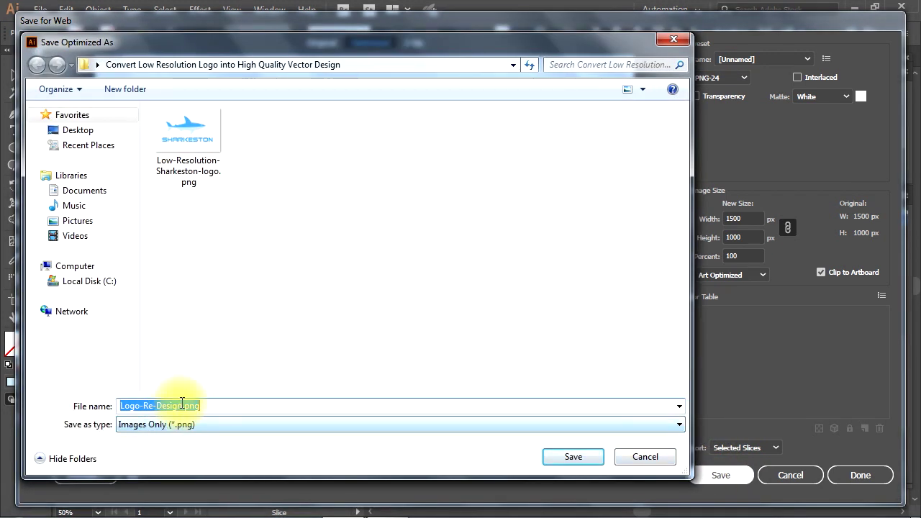
left_click(182, 404)
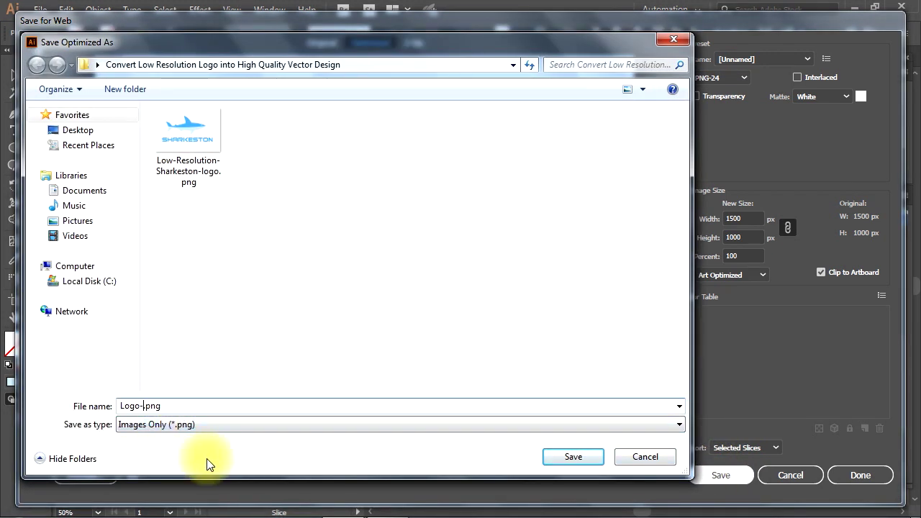
type("Text")
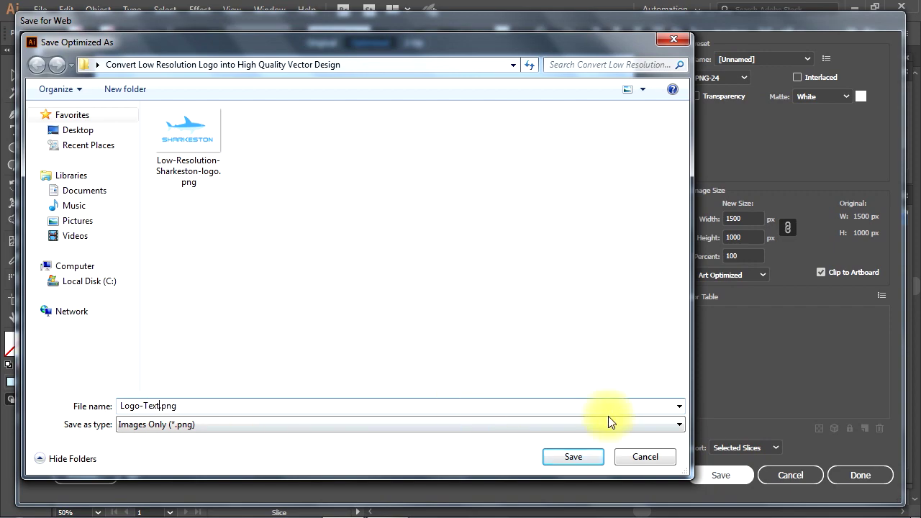
left_click(570, 456)
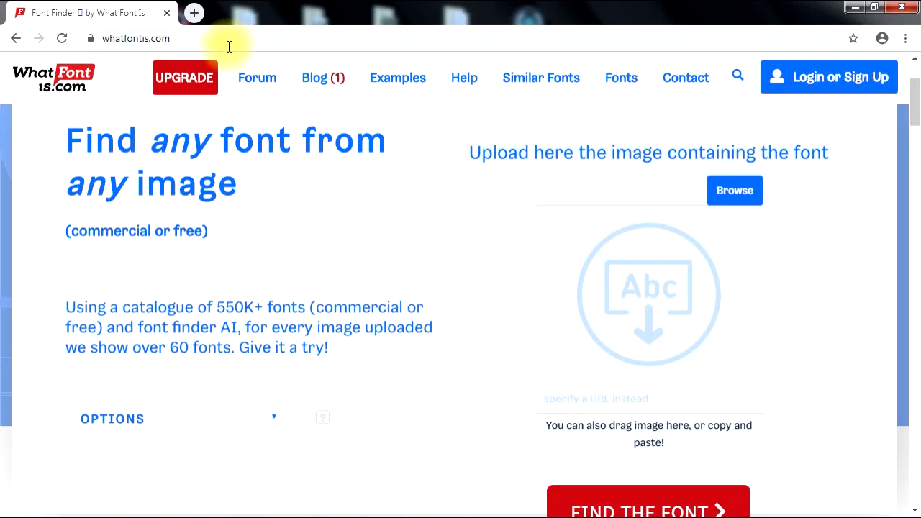
Upload Sharkeston-logo-text.png to whatfontis.com for font identification
left_click(172, 45)
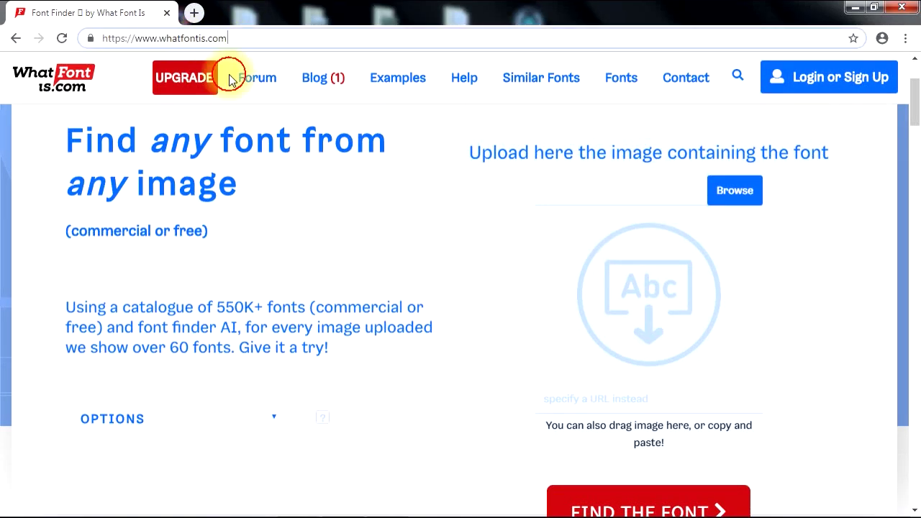
mouse_move(257, 38)
left_mouse_down()
mouse_move(113, 36)
mouse_move(255, 36)
left_mouse_up()
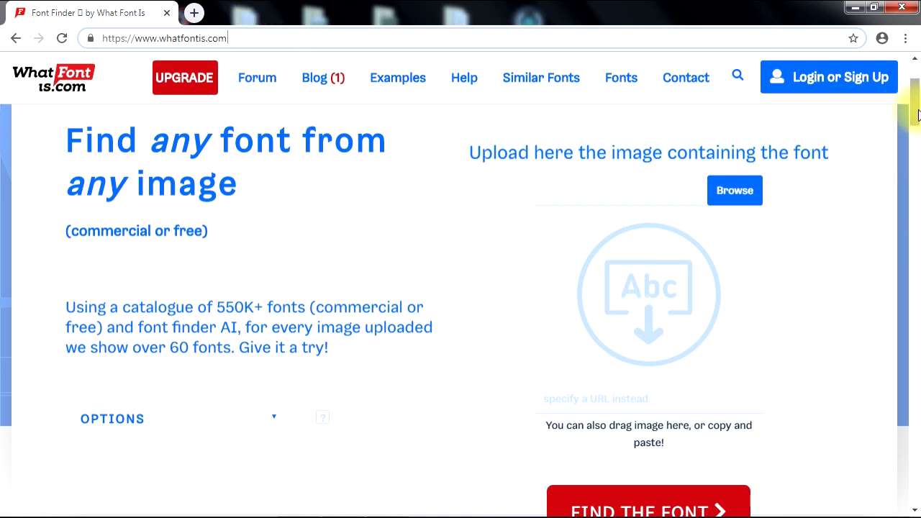
scroll(730, 166, "down", 1)
left_click(730, 165)
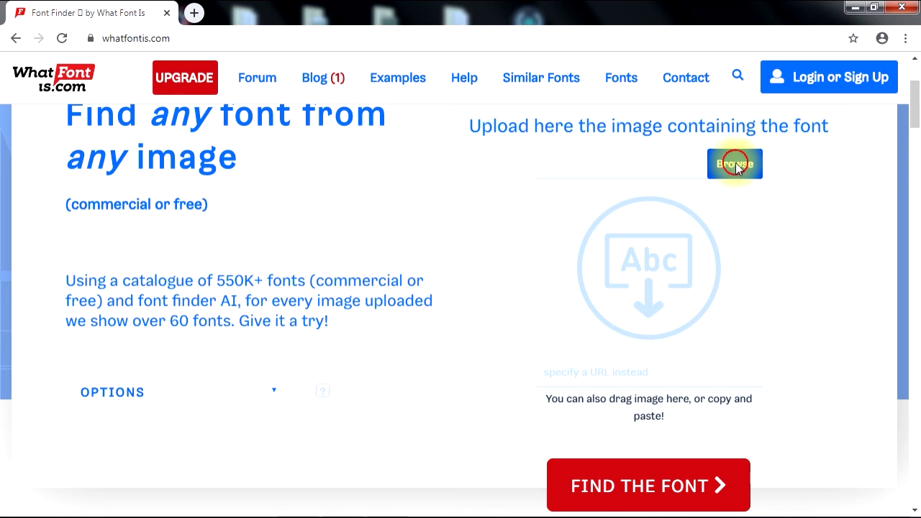
left_click(734, 165)
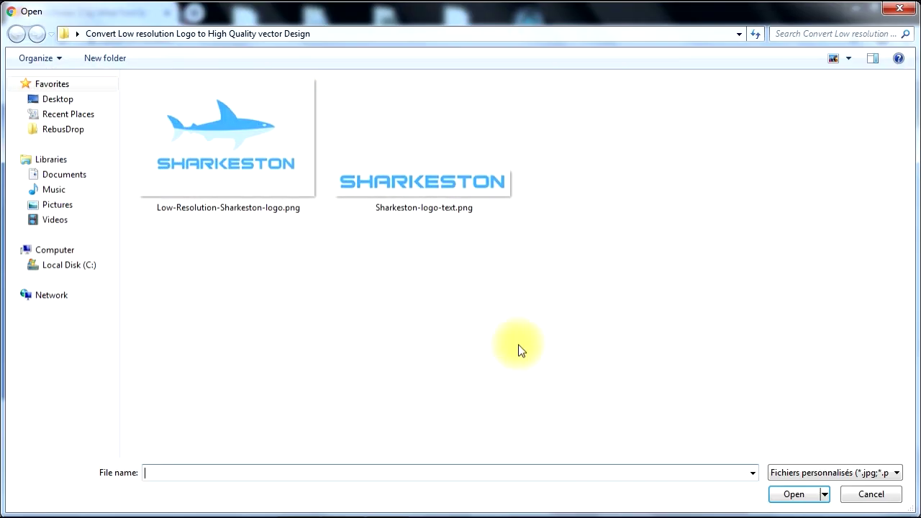
left_click(452, 198)
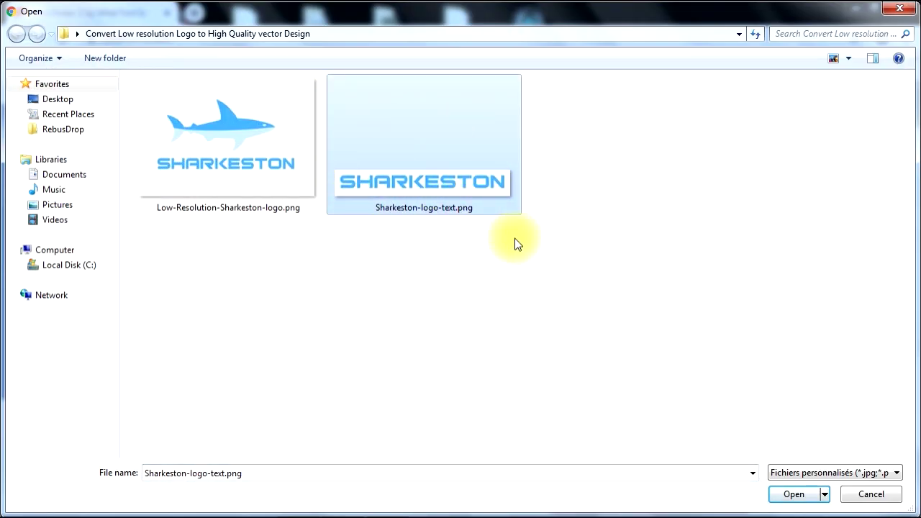
left_click(798, 493)
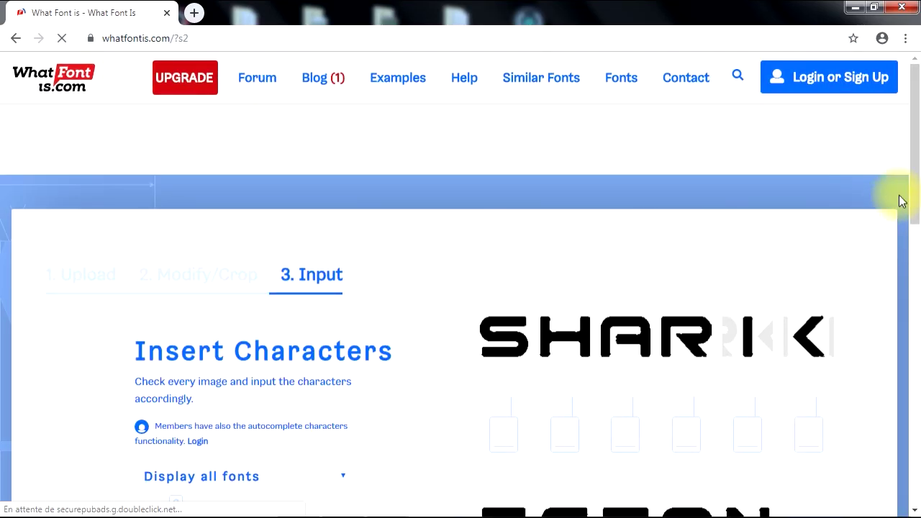
Label the detected glyphs with the letters SHARKESTON and submit them to get matching fonts
scroll(908, 187, "down", 2)
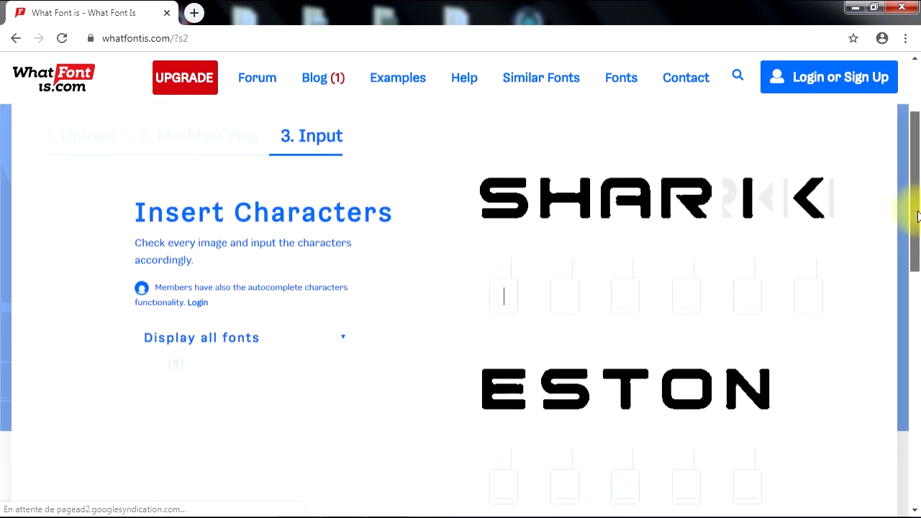
scroll(917, 216, "down", 2)
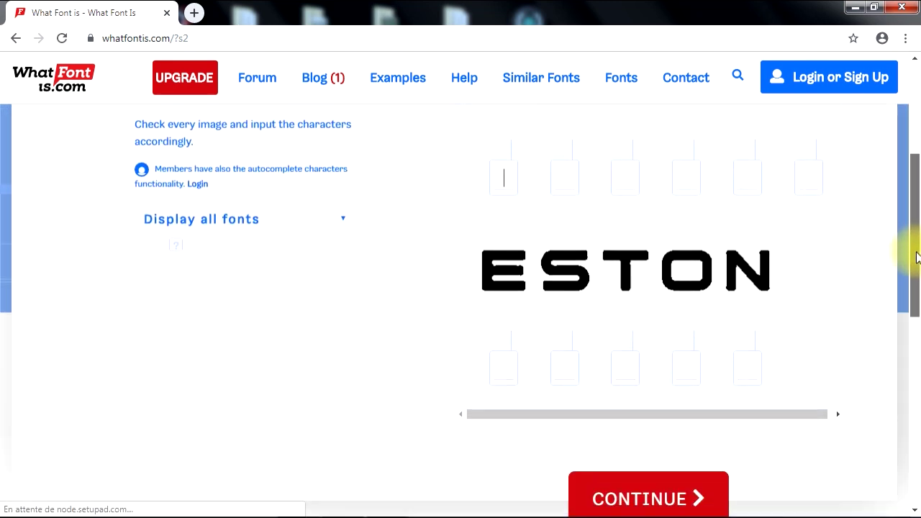
scroll(916, 248, "up", 1)
left_click(511, 254)
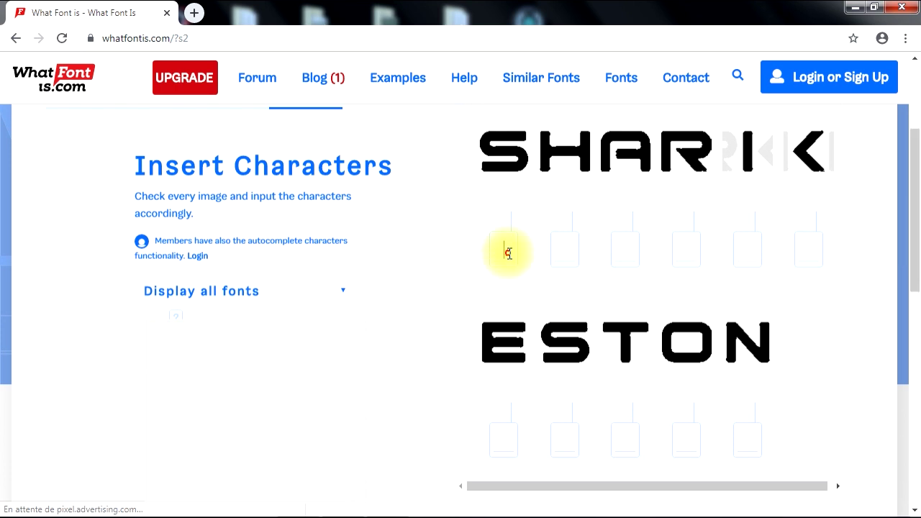
type("SHARKE")
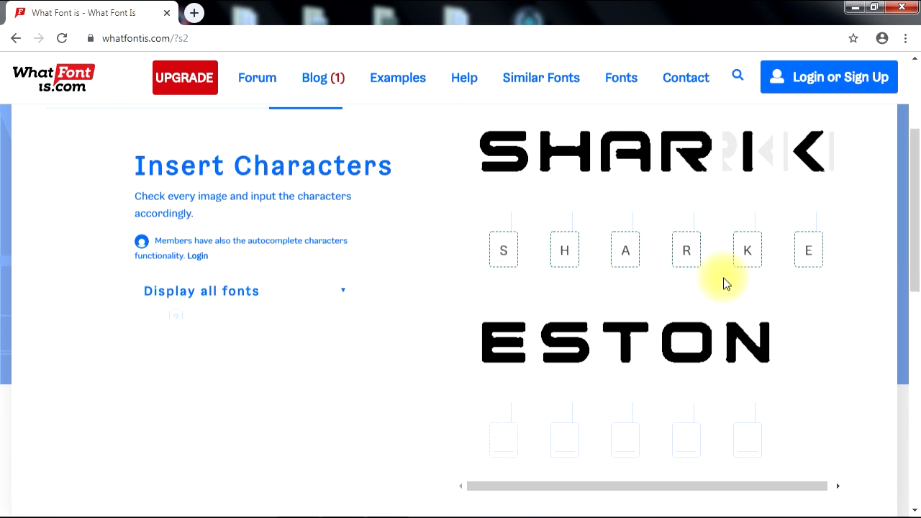
type("STON")
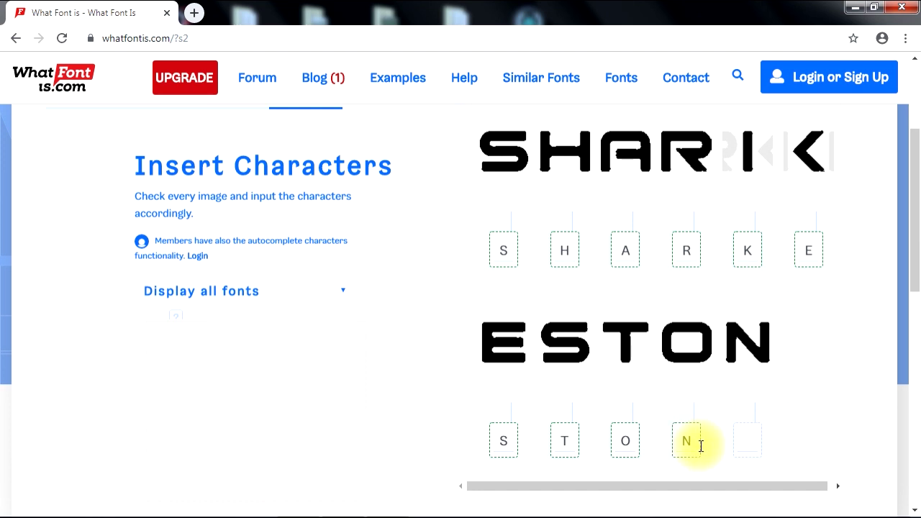
scroll(737, 360, "down", 1)
scroll(751, 356, "down", 1)
left_click(627, 425)
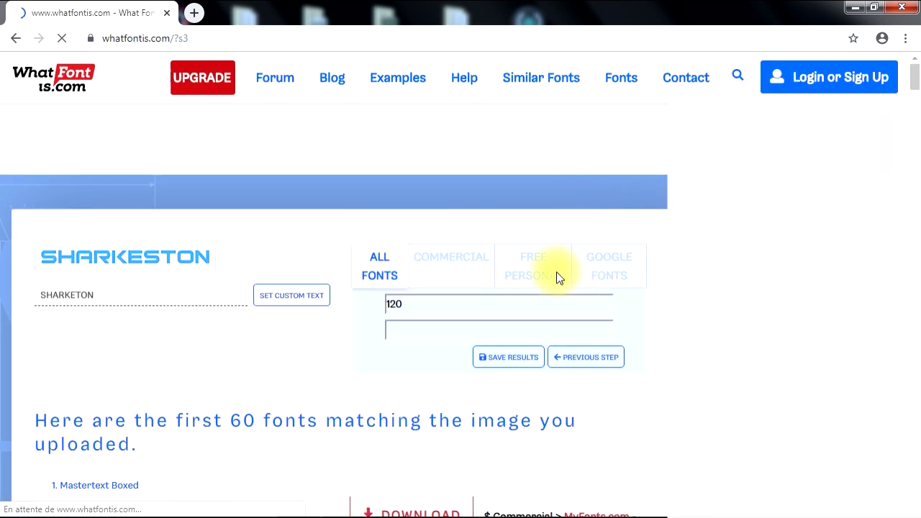
Filter matches to fonts free for personal use and browse the list past result 50
left_click(549, 268)
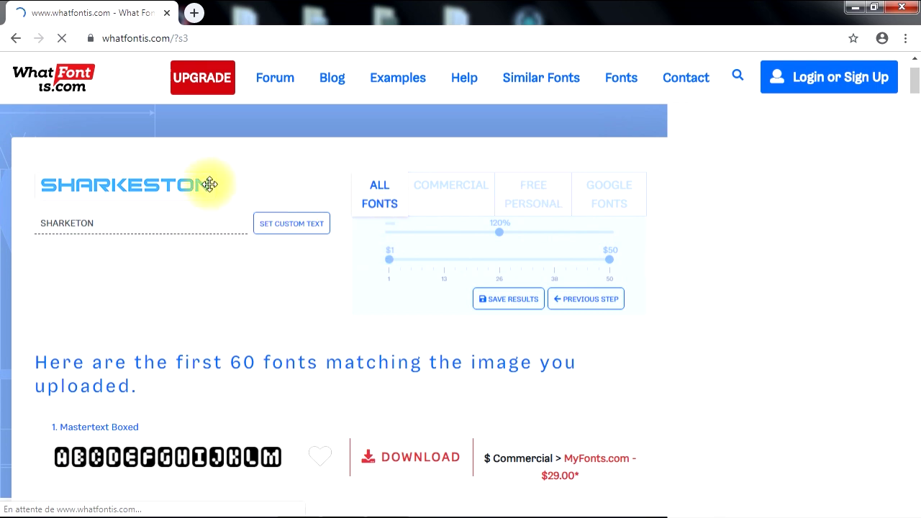
scroll(220, 189, "down", 1)
scroll(298, 282, "down", 2)
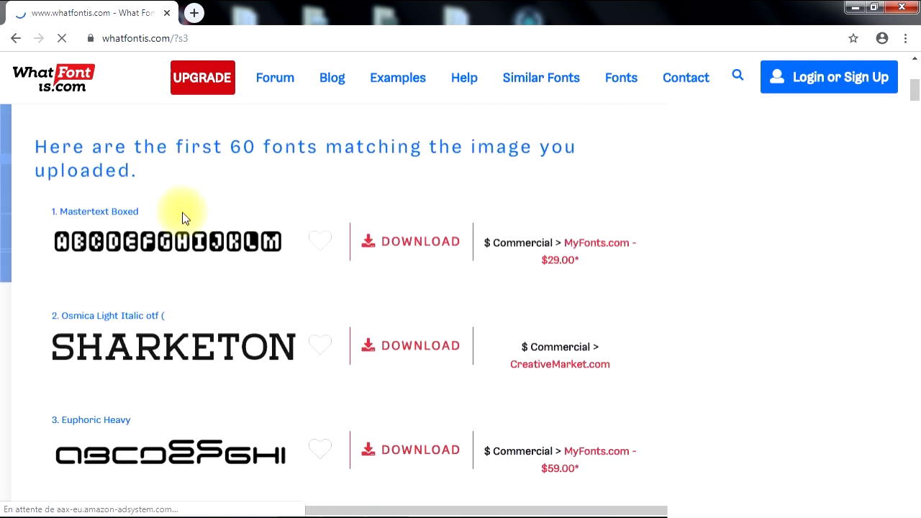
scroll(172, 238, "down", 1)
scroll(277, 238, "up", 4)
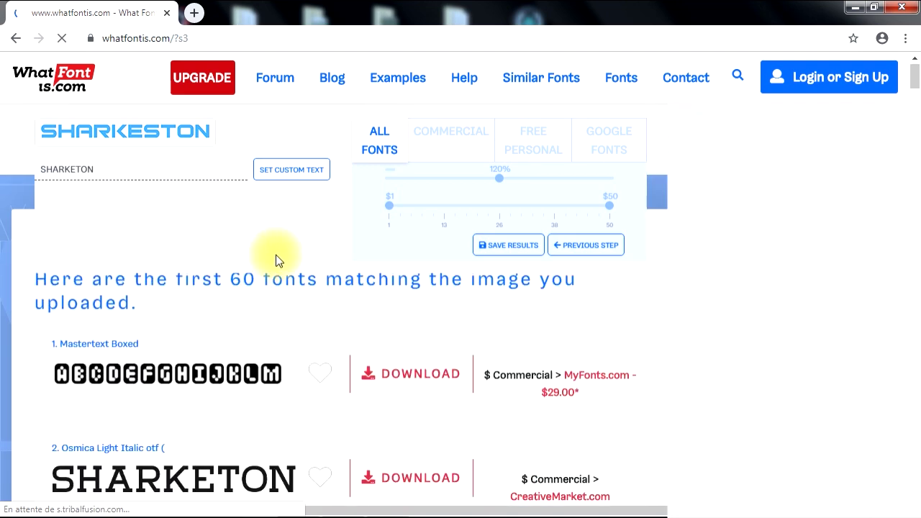
scroll(290, 309, "down", 2)
scroll(292, 329, "down", 1)
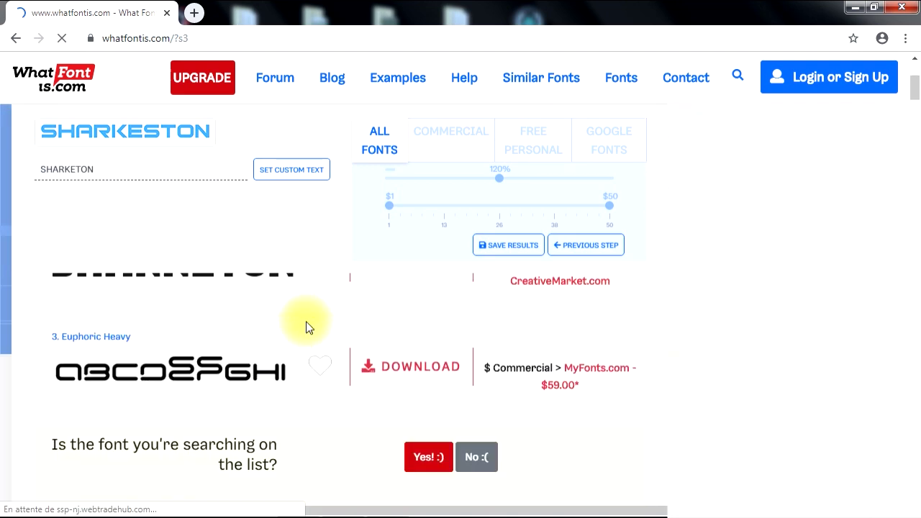
scroll(309, 324, "down", 4)
scroll(268, 382, "down", 9)
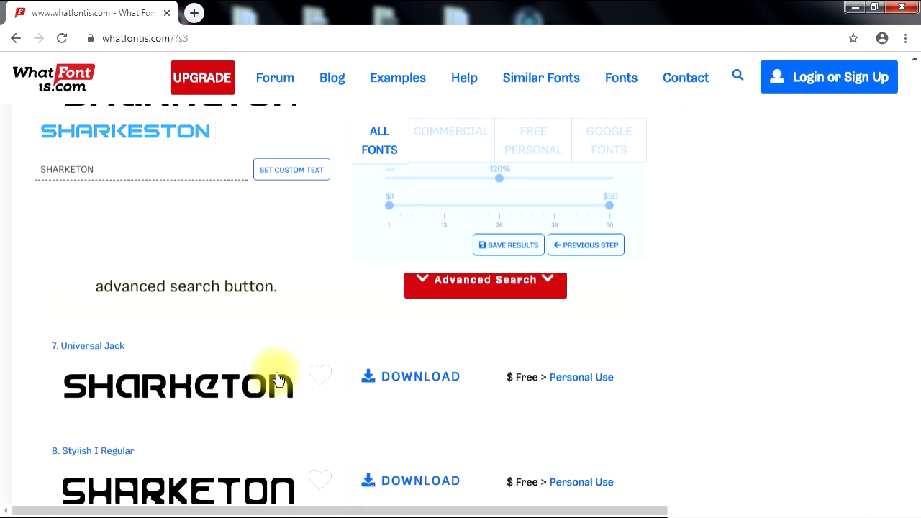
scroll(267, 388, "down", 8)
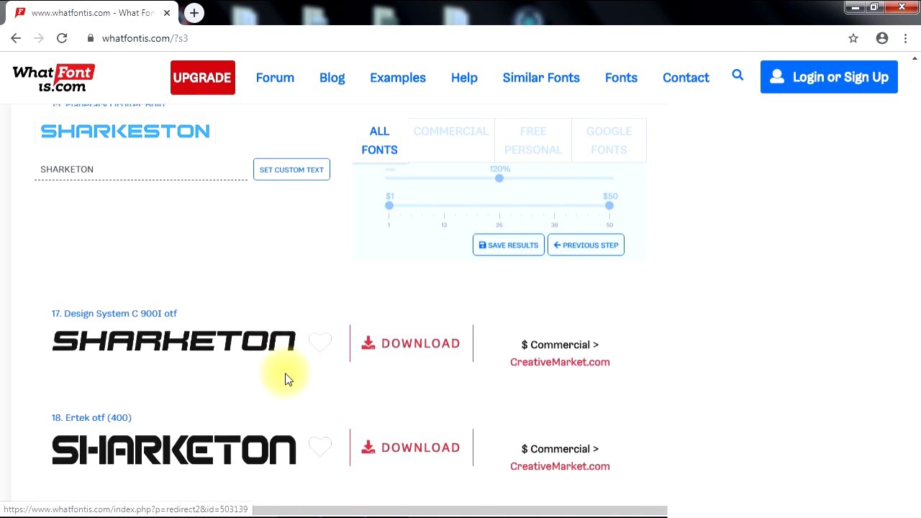
scroll(288, 377, "down", 3)
scroll(287, 377, "down", 20)
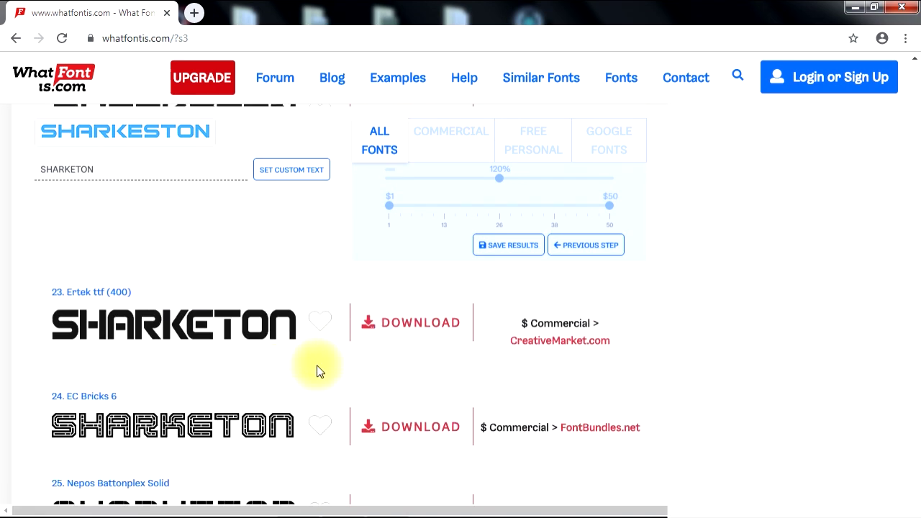
scroll(351, 348, "down", 12)
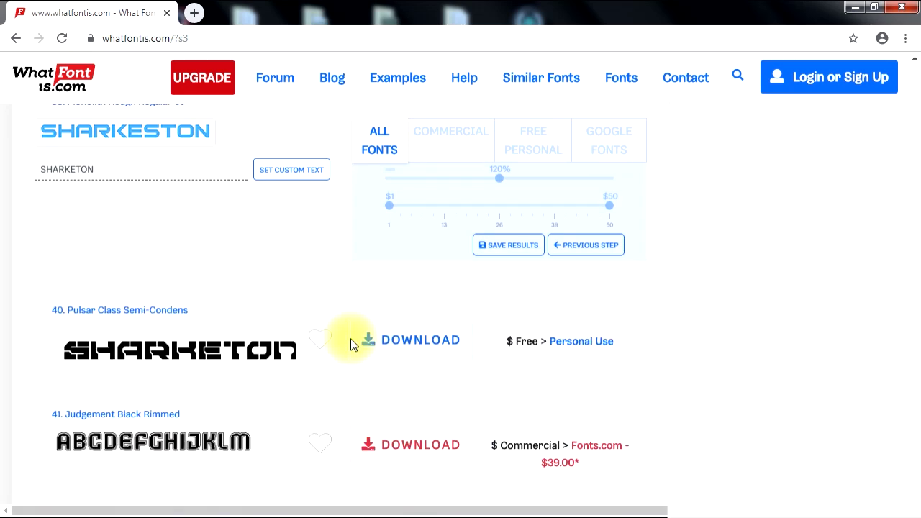
scroll(330, 344, "down", 6)
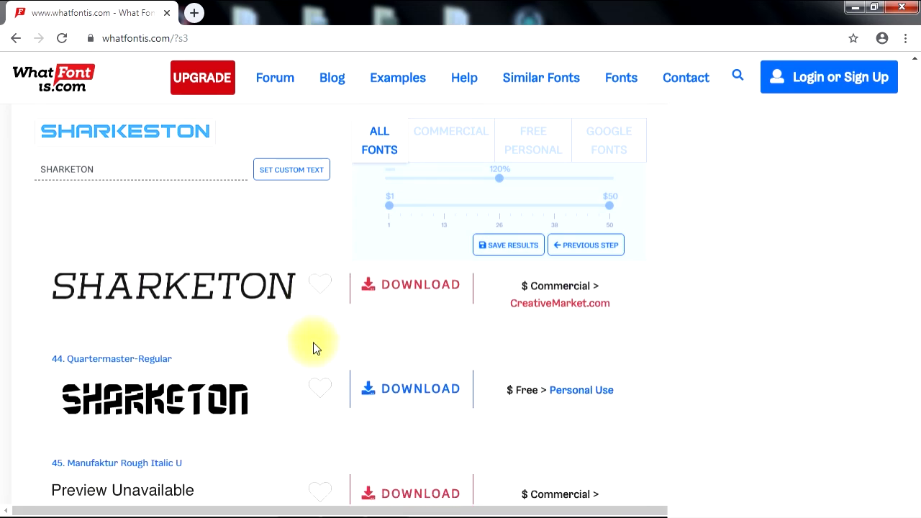
scroll(318, 344, "down", 7)
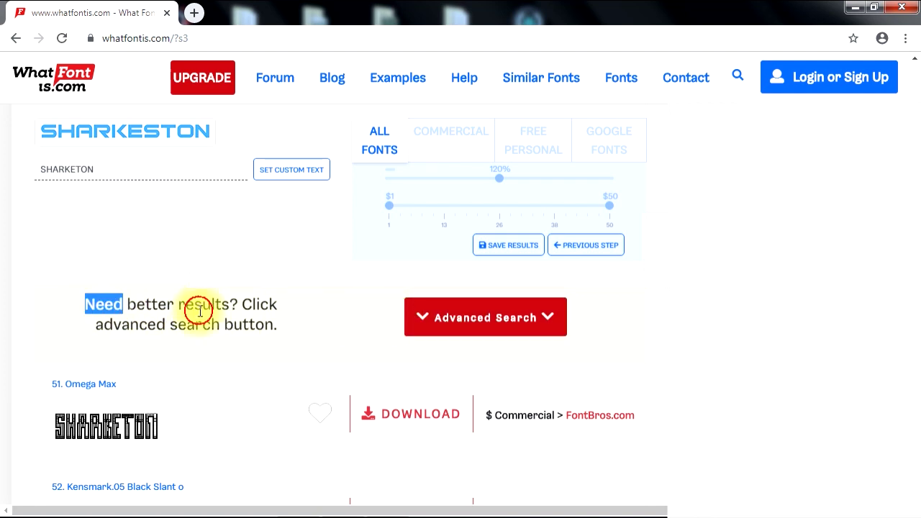
left_click_drag(200, 311, 295, 328)
Run the advanced search and scroll down to match 41, the free Bitsumishi font
left_click(480, 323)
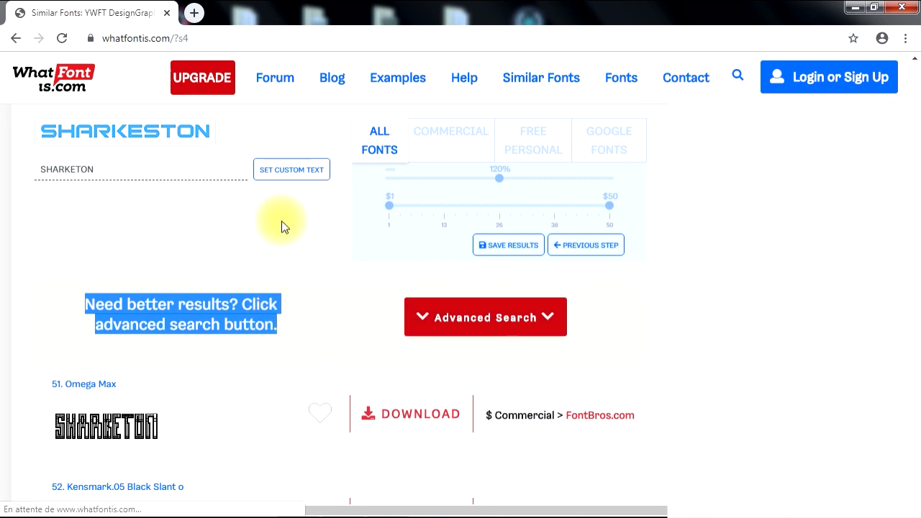
scroll(338, 284, "down", 5)
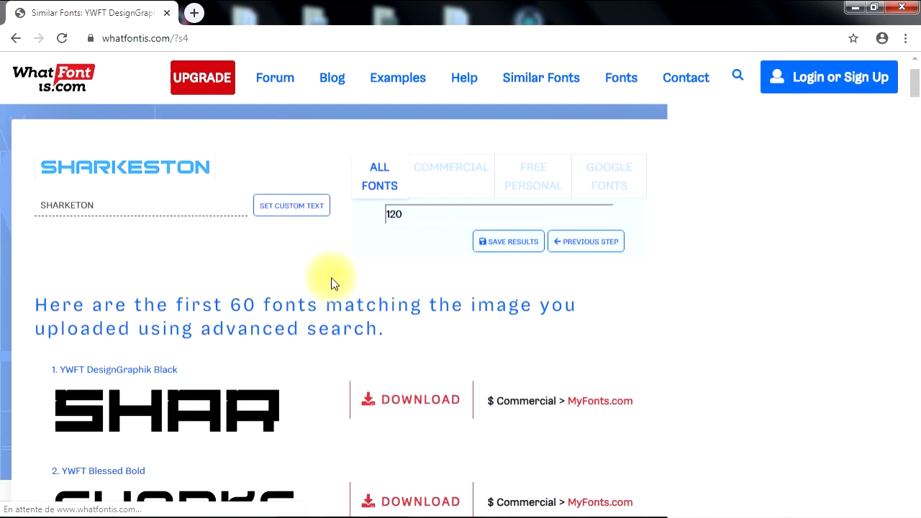
scroll(333, 277, "down", 15)
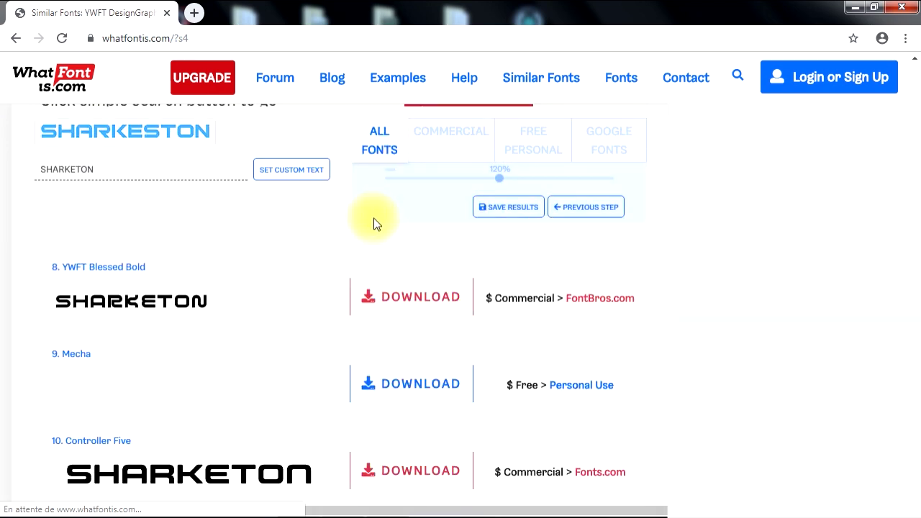
scroll(361, 311, "down", 20)
scroll(363, 311, "down", 15)
scroll(366, 308, "down", 2)
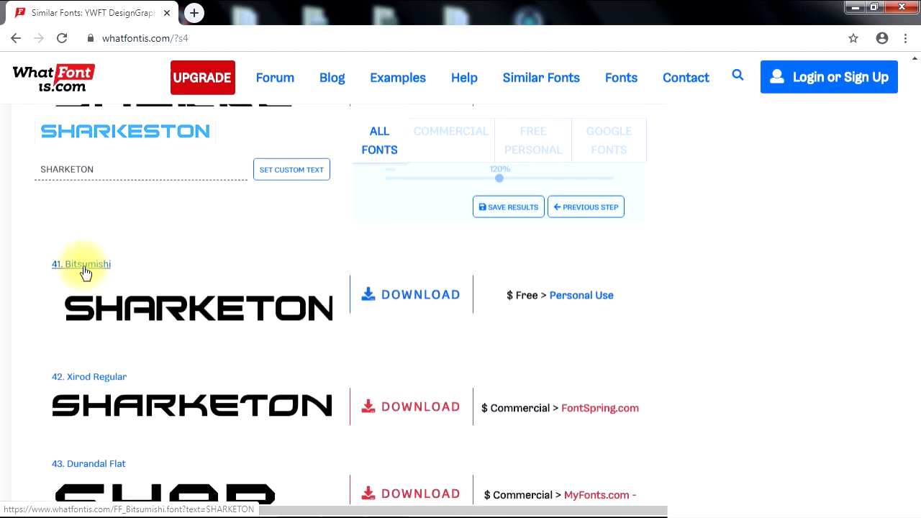
left_click_drag(123, 263, 65, 260)
left_click(117, 267)
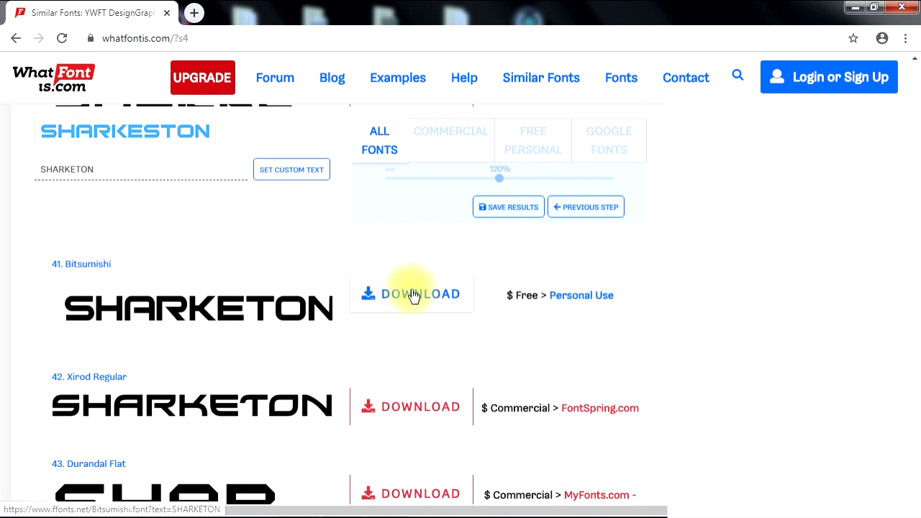
Download Bitsumishi.zip from ffonts.net and close that tab
left_click(420, 295)
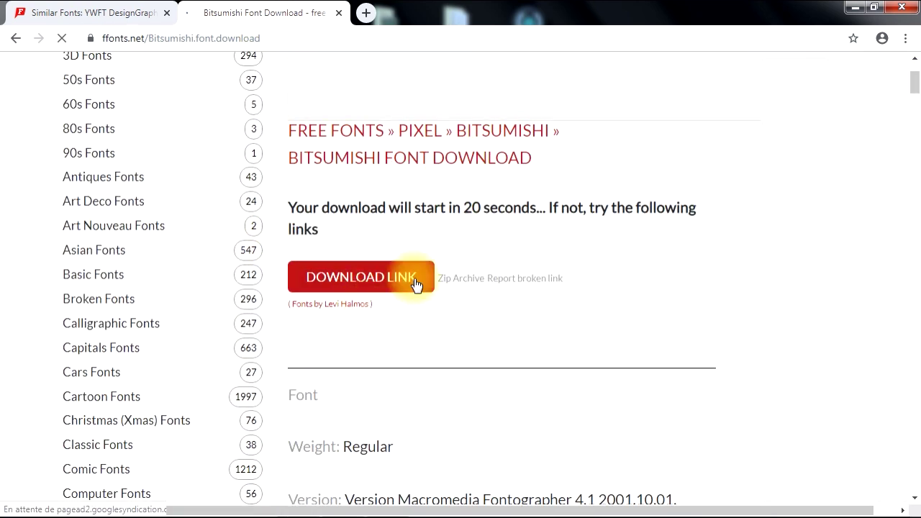
left_click(394, 284)
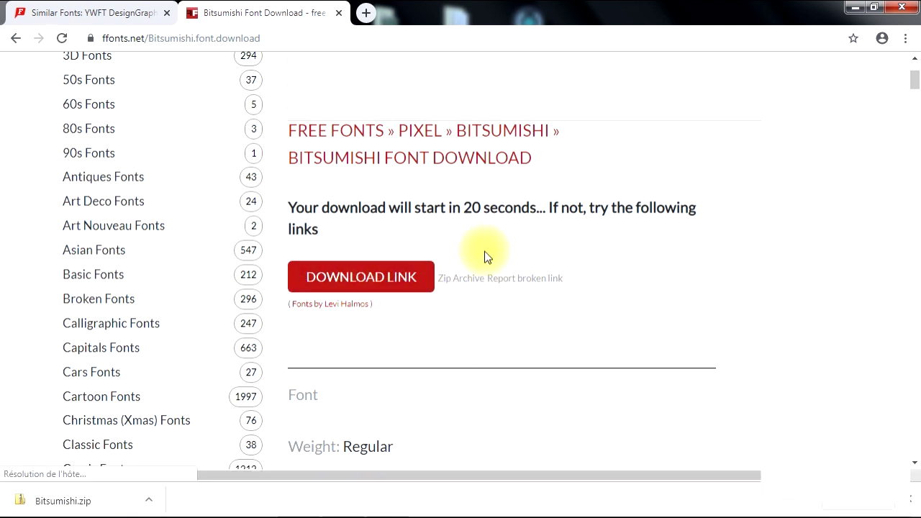
left_click(338, 12)
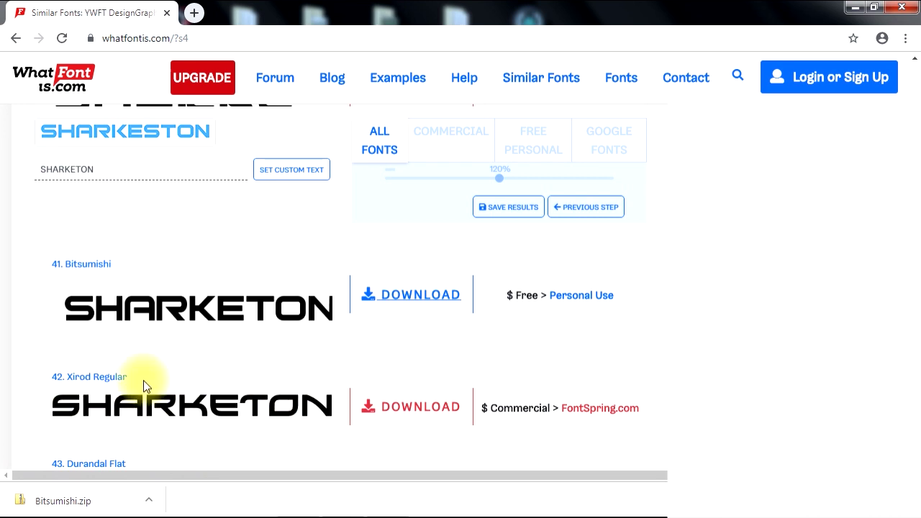
Copy the Xirod Regular name and search Similar Fonts for Xirod Regular
left_click_drag(144, 384, 57, 377)
right_click(83, 374)
left_click(133, 303)
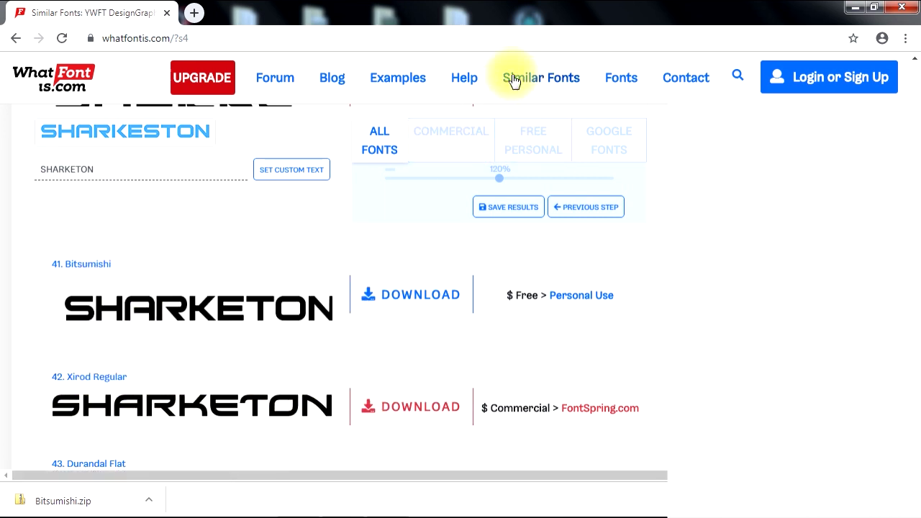
left_click(542, 80)
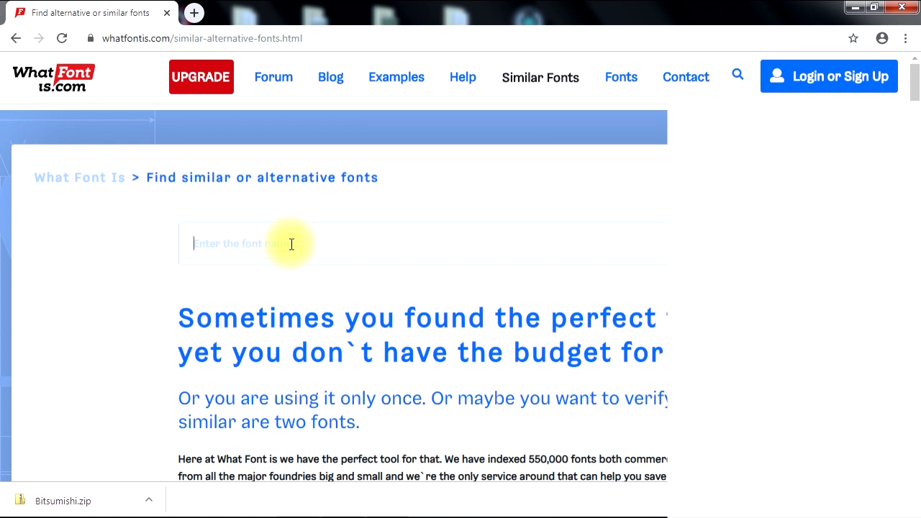
type("Xirod Regular WhatFontIs.com")
left_click_drag(356, 246, 266, 255)
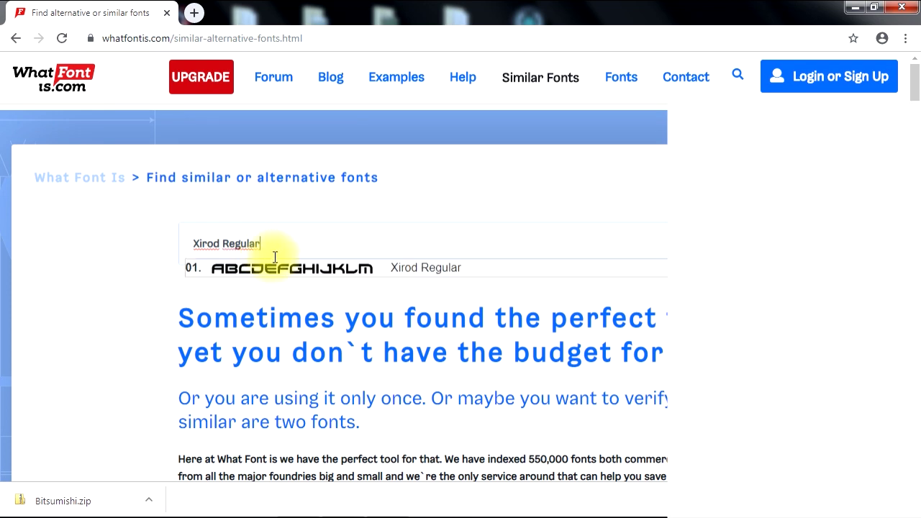
left_click(412, 271)
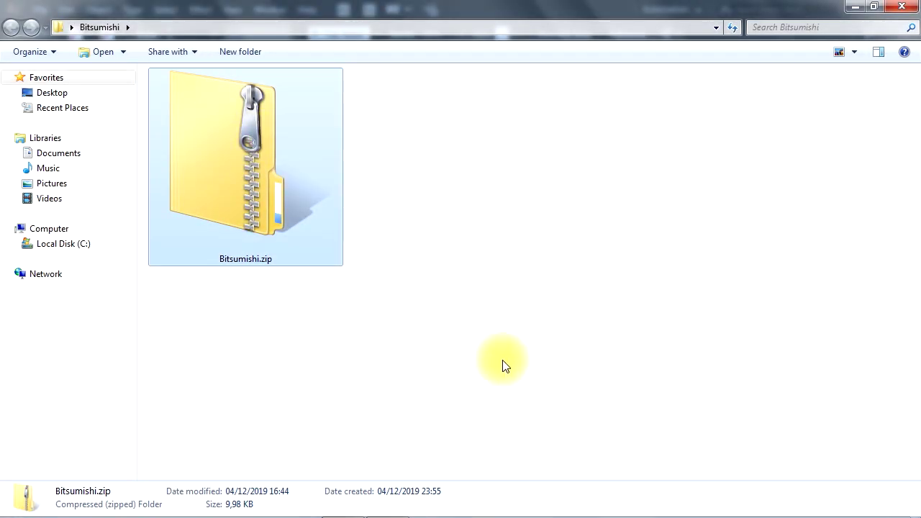
Extract Bitsumishi.zip into a Bitsumishi folder
right_click(277, 131)
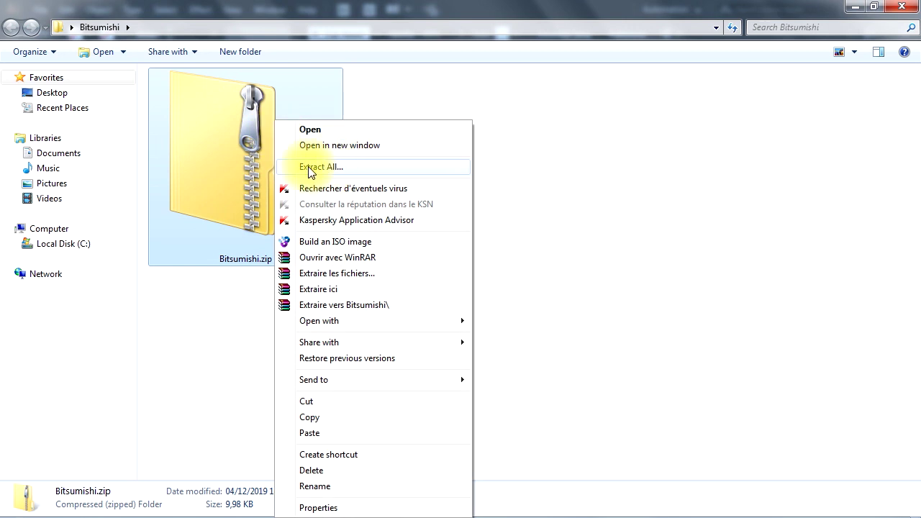
left_click(352, 168)
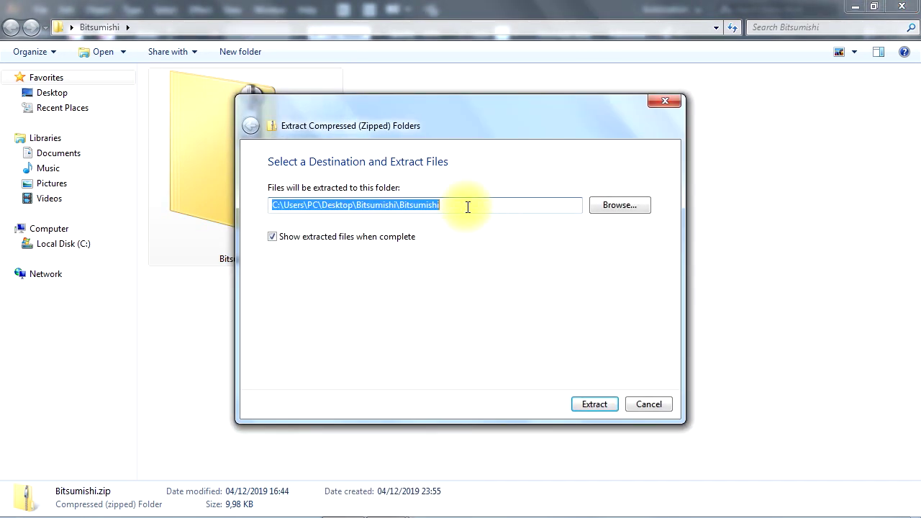
left_click(472, 207)
mouse_move(474, 206)
left_mouse_down()
mouse_move(319, 206)
mouse_move(460, 205)
left_mouse_up()
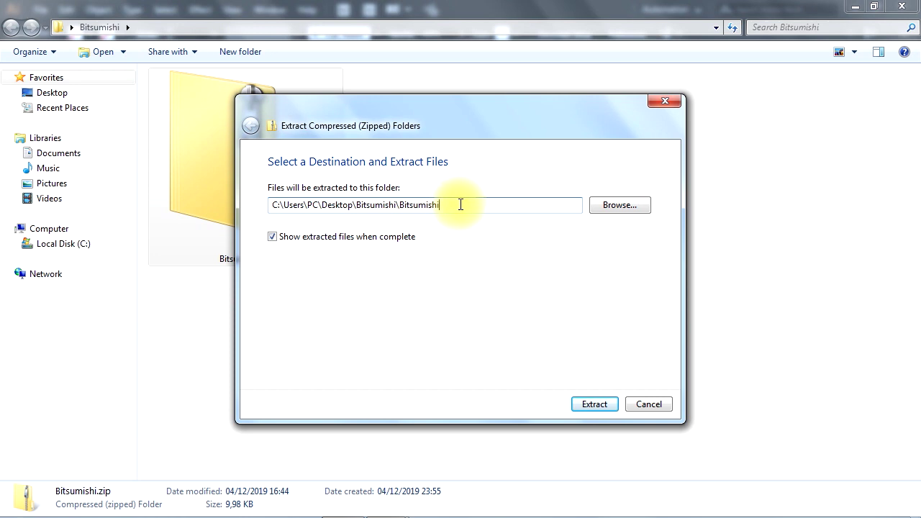
left_click(595, 403)
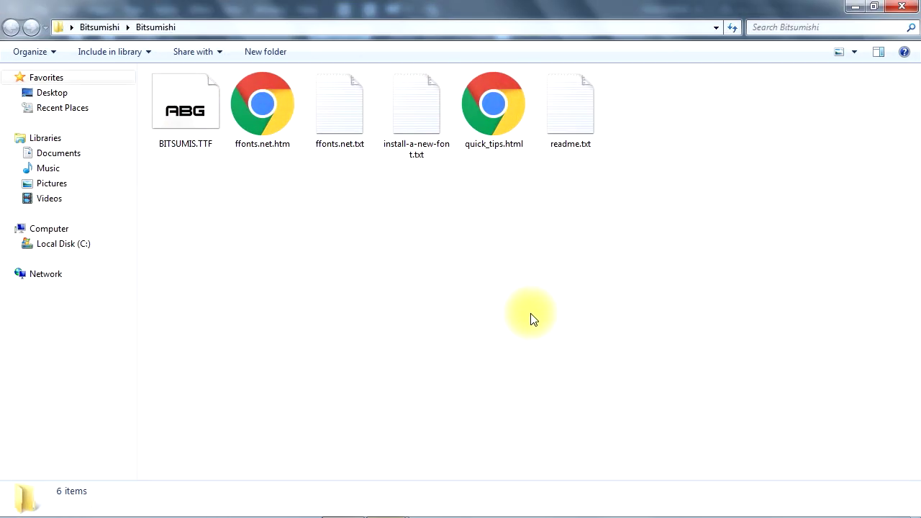
Install the Bitsumishi font from BITSUMIS.TTF
left_click(203, 117)
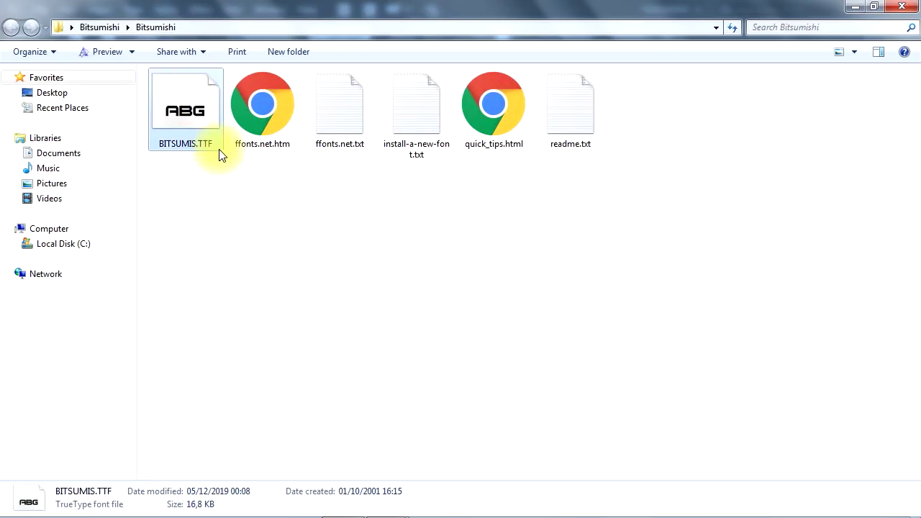
right_click(198, 92)
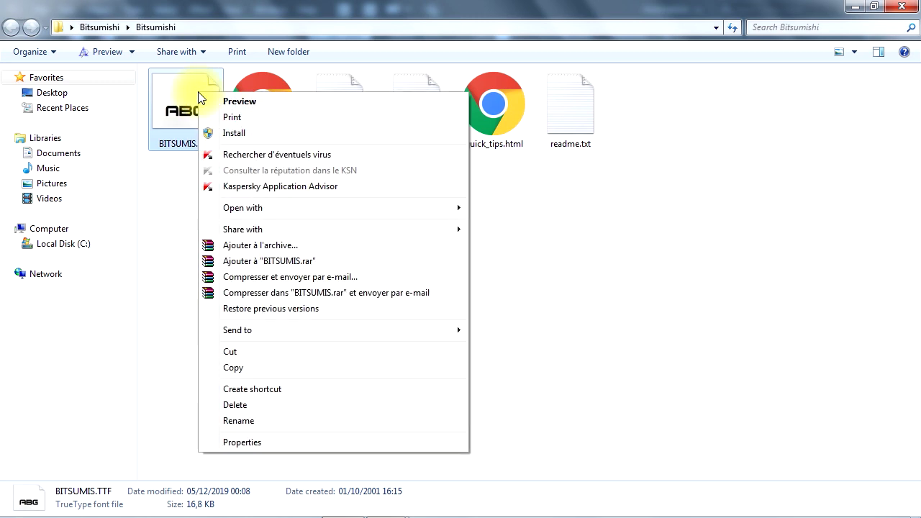
left_click(253, 139)
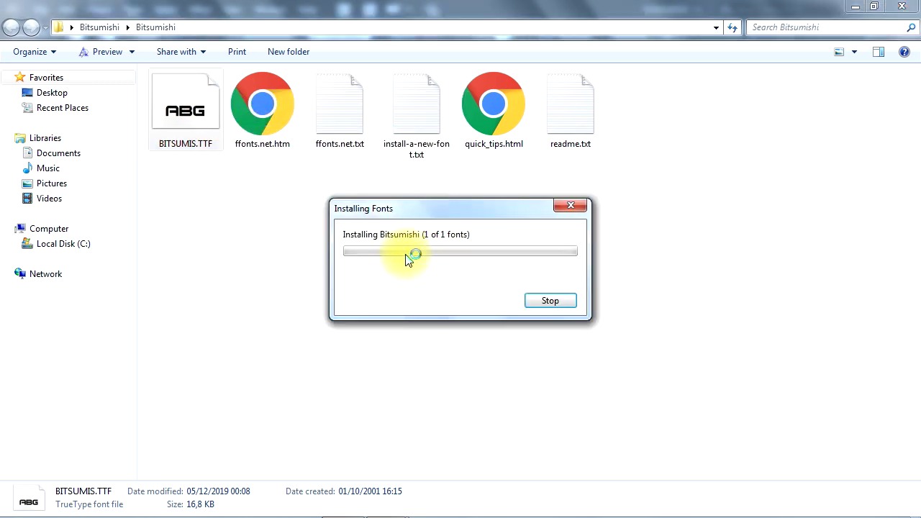
left_click(416, 239)
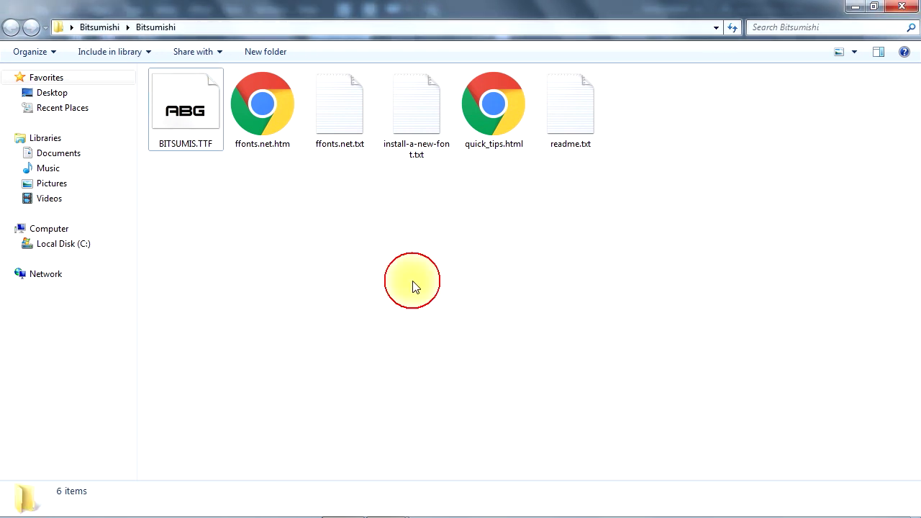
In Illustrator, deselect the SHARKESTON path and draw a text area below the lettering
left_click(340, 503)
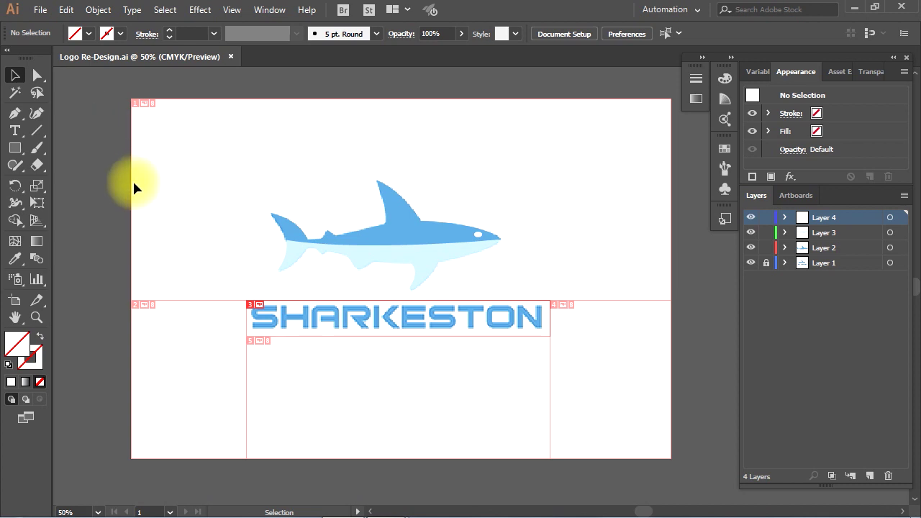
left_click_drag(105, 134, 259, 382)
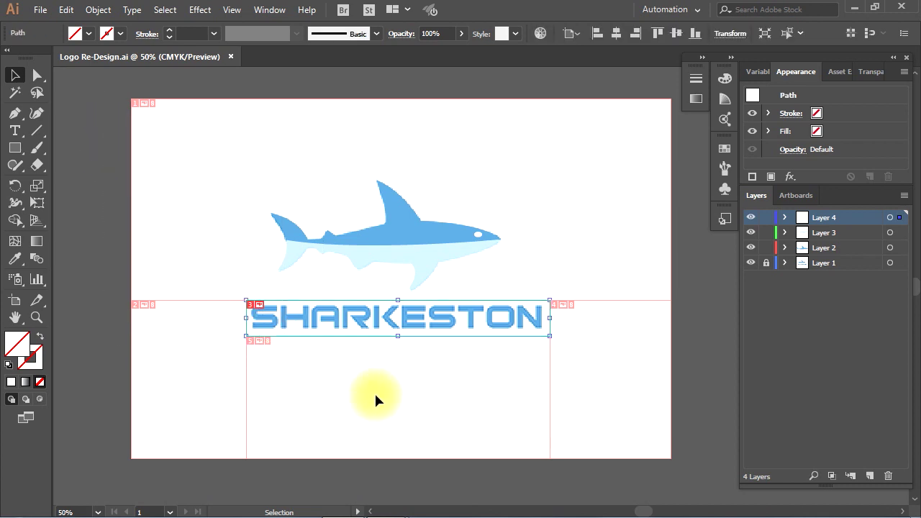
left_click(407, 356)
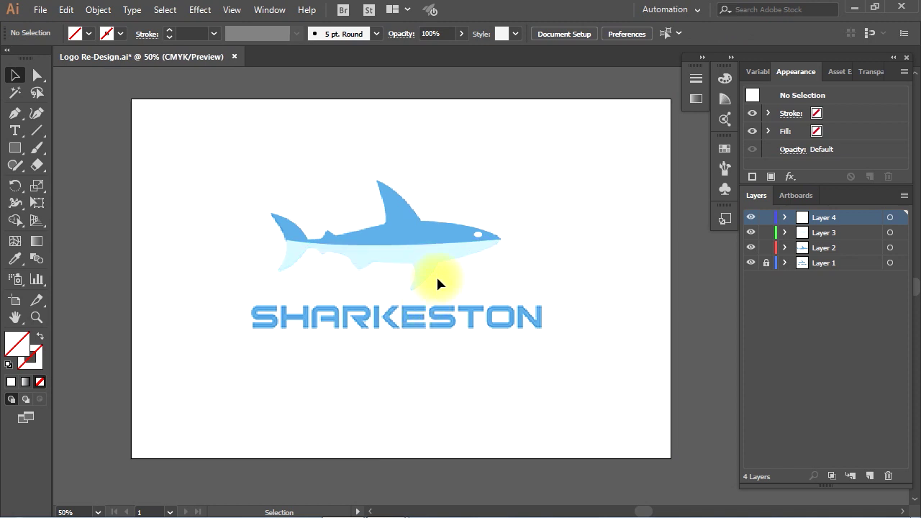
left_click(19, 136)
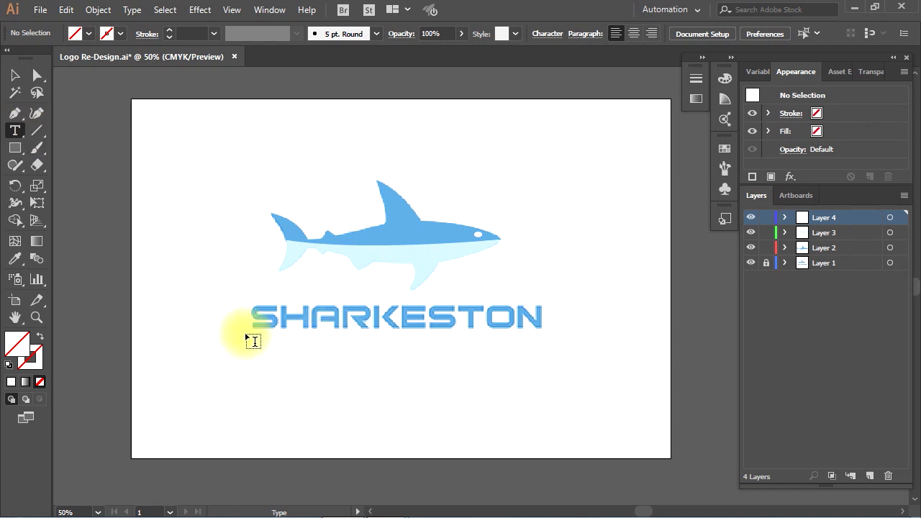
left_click_drag(247, 334, 546, 382)
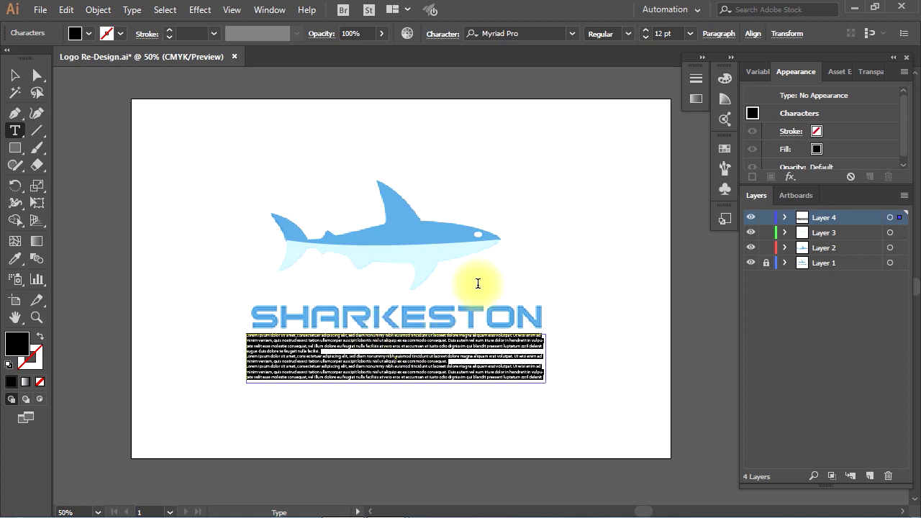
Set the text size to 72 pt and delete all the placeholder text
left_click(689, 33)
left_click(702, 288)
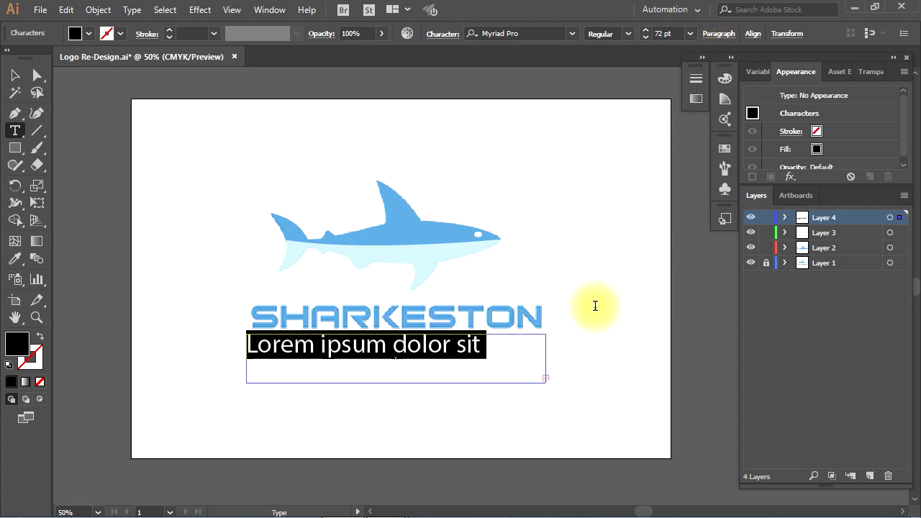
left_click(521, 351)
left_click_drag(515, 347, 165, 333)
key("BackSpace")
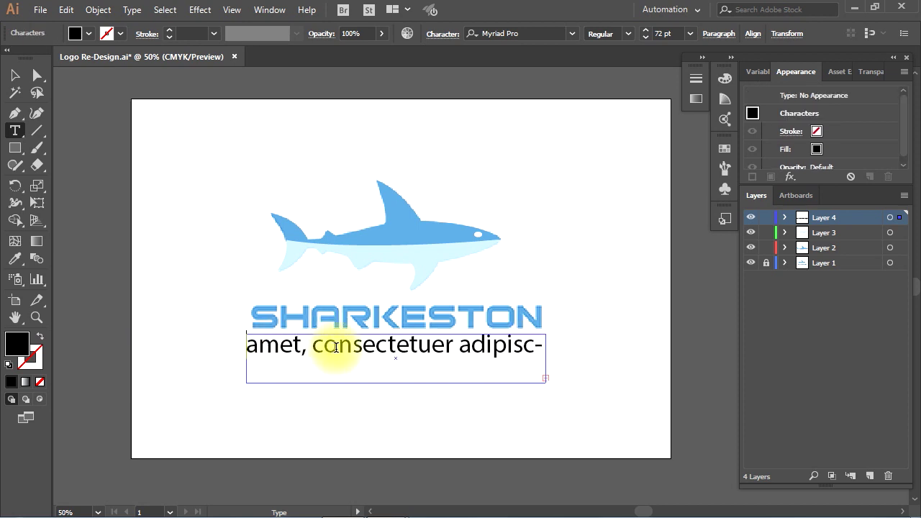
triple_click(336, 348)
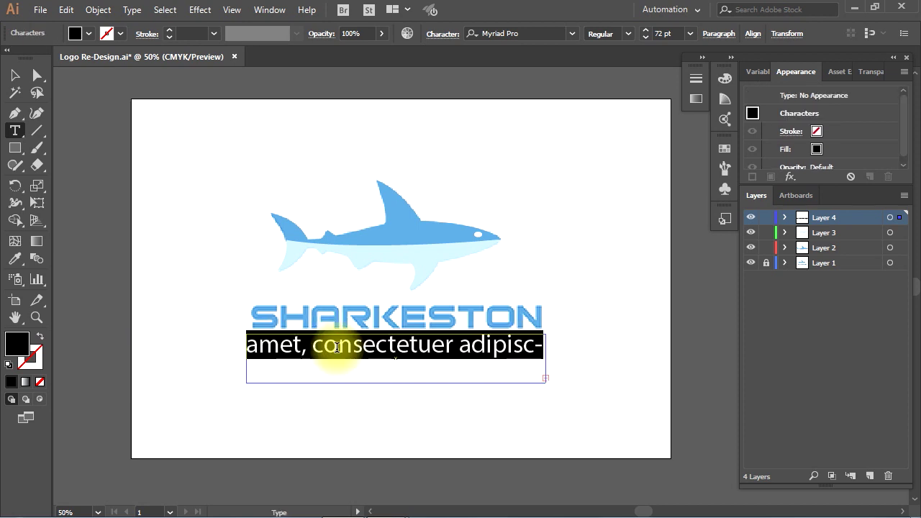
key("BackSpace")
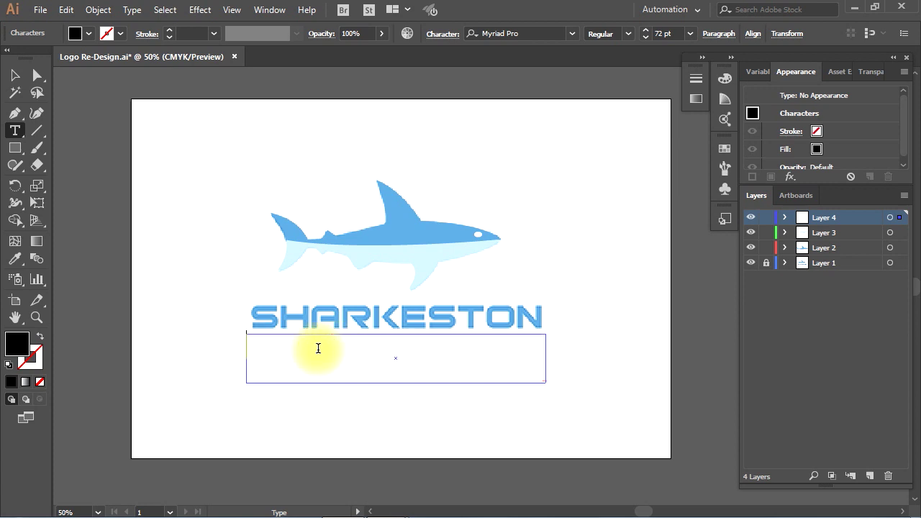
Change the text frame's font to Bitsumishi
left_click(526, 38)
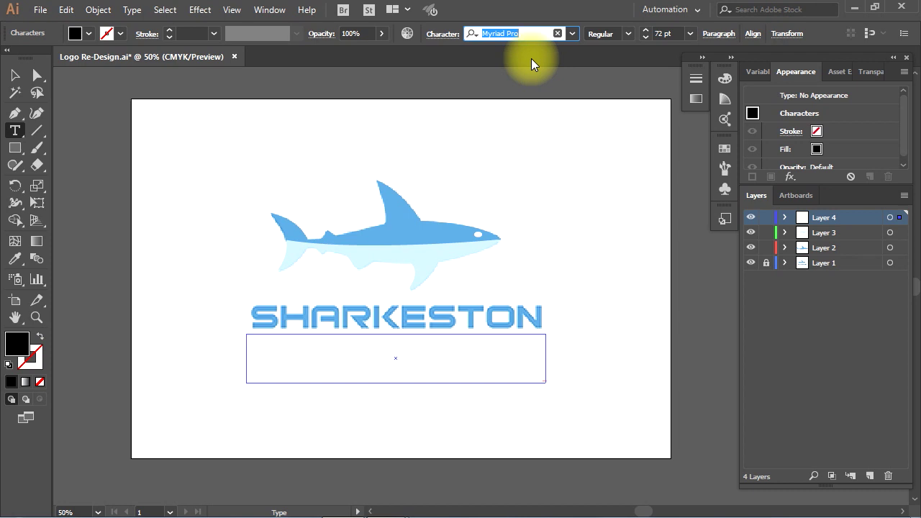
type("Bi")
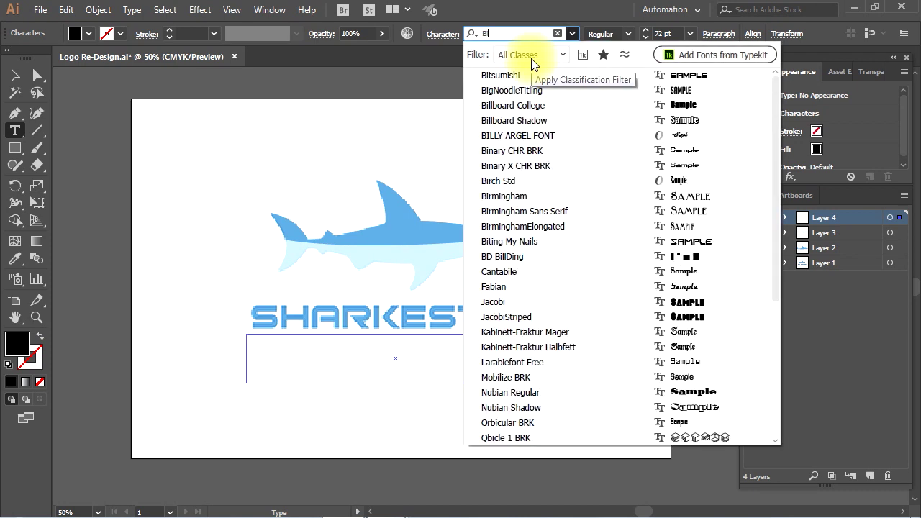
type("tsu")
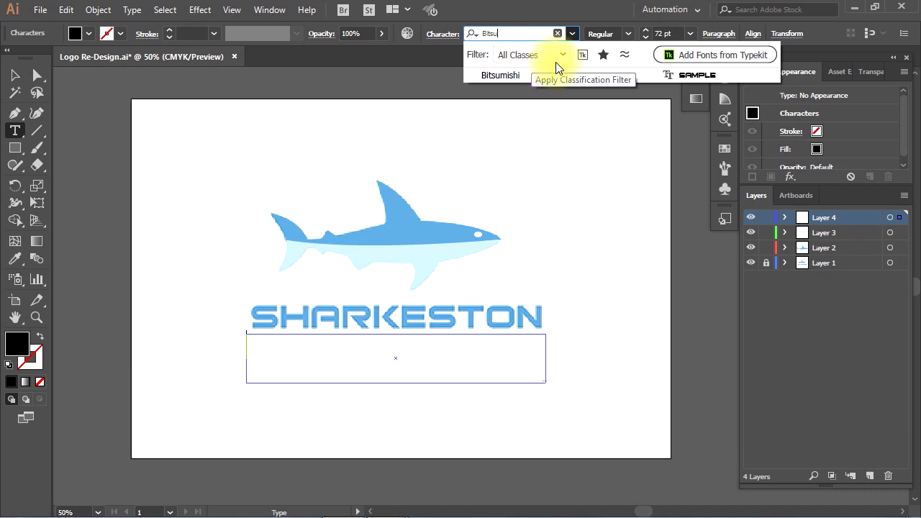
left_click(514, 77)
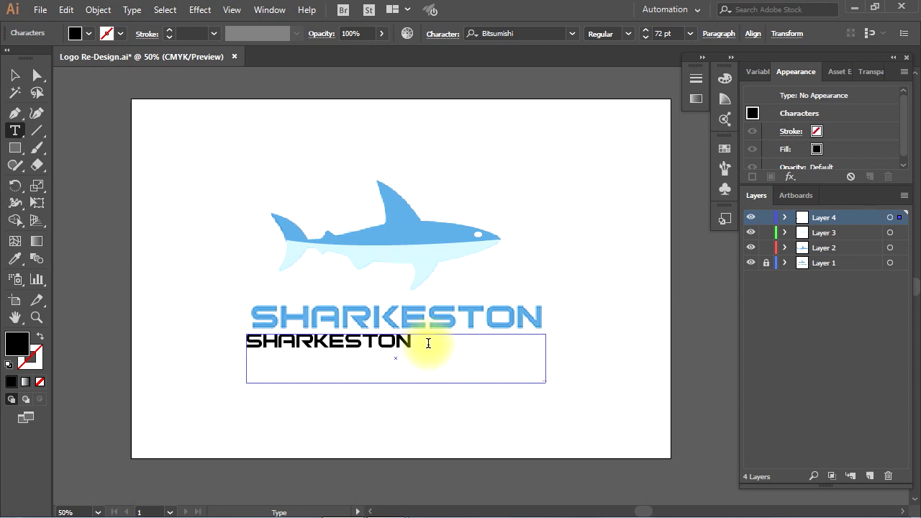
Colour SHARKESTON with the shark's light blue and shrink the frame to fit the word
left_click_drag(428, 344, 222, 343)
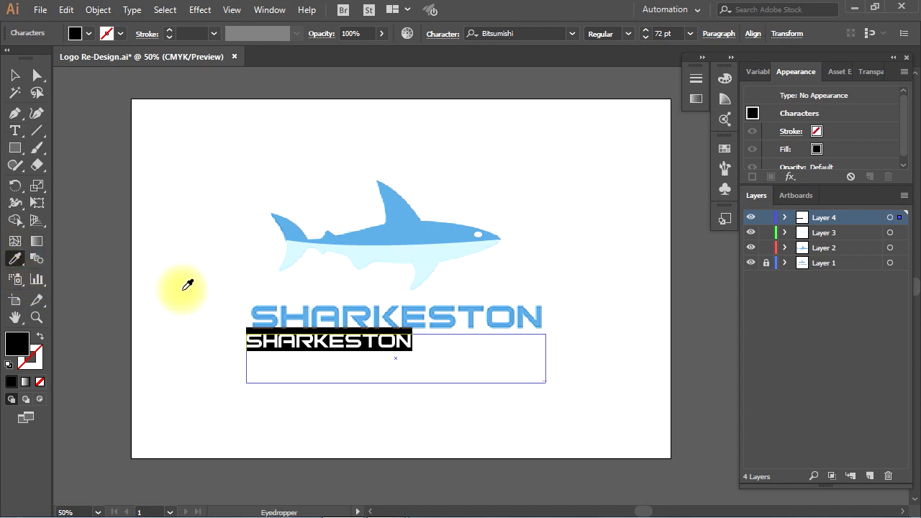
left_click(399, 226)
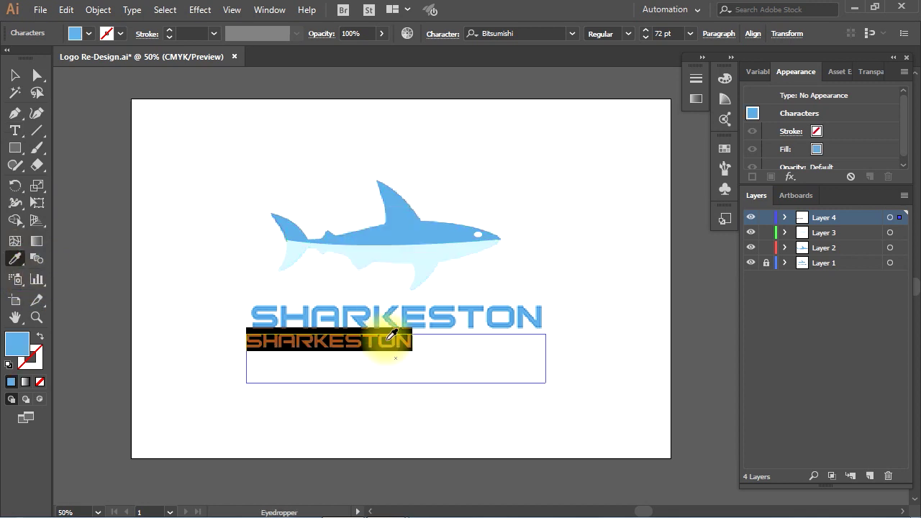
left_click(15, 75)
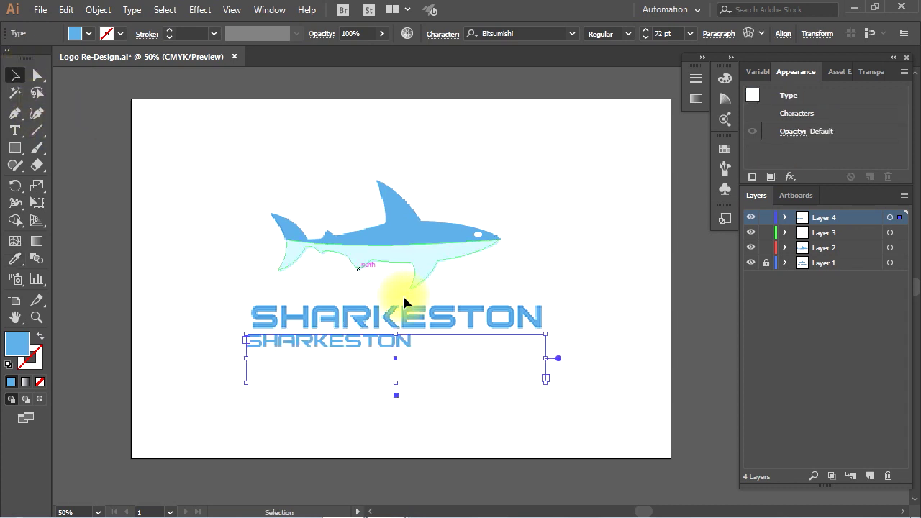
left_click_drag(544, 383, 429, 357)
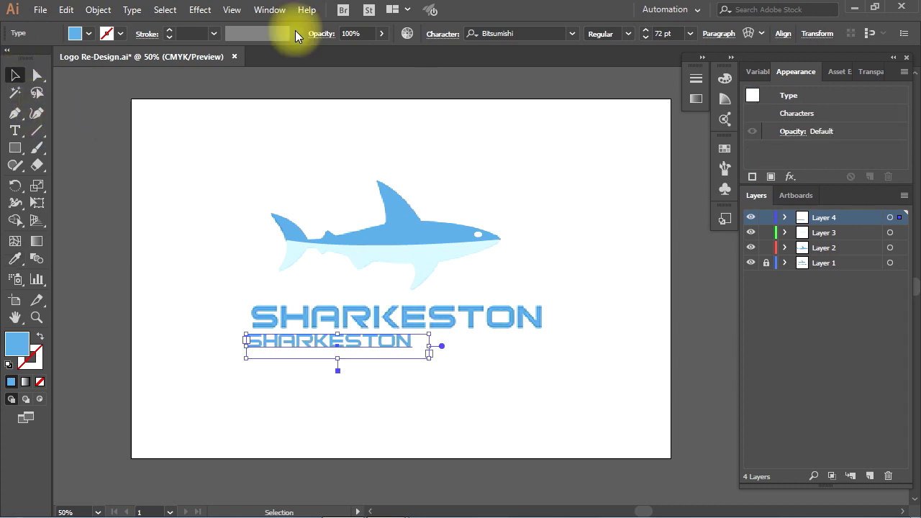
Expand the Bitsumishi SHARKESTON text into outlined shapes with Object > Expand
left_click(100, 12)
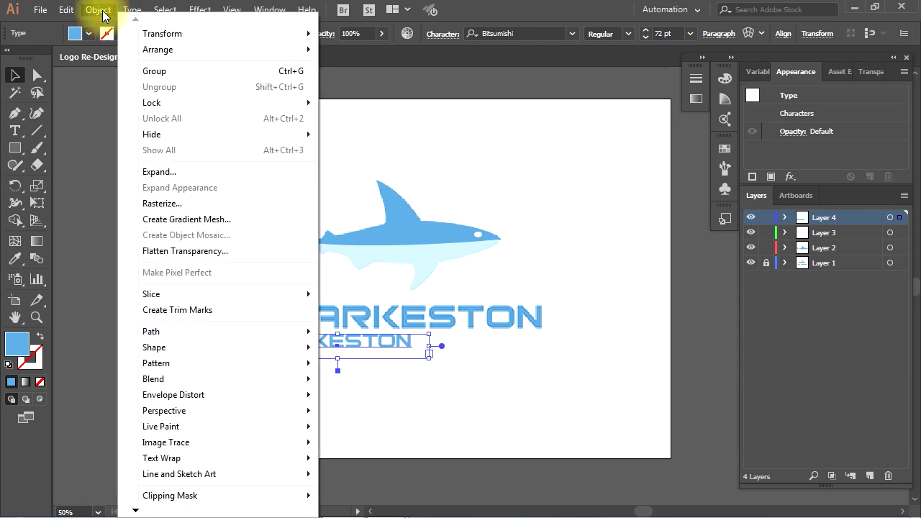
left_click(185, 177)
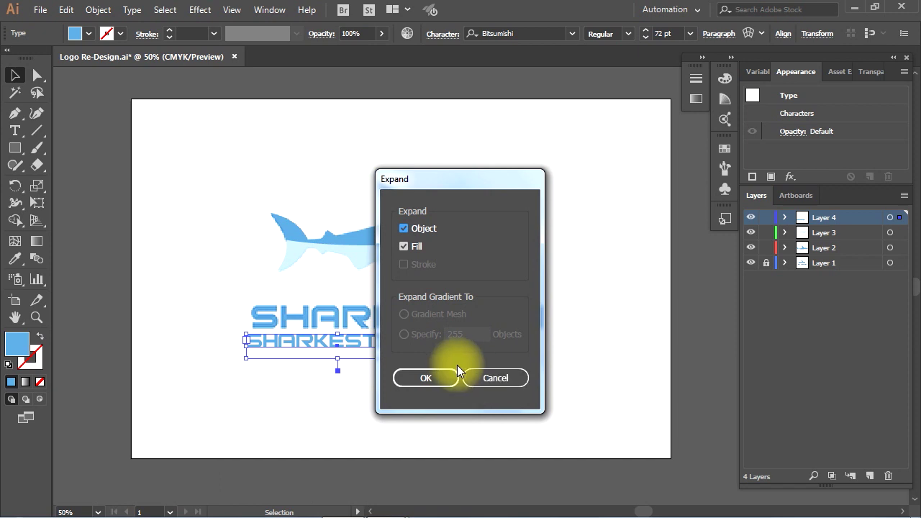
left_click(425, 377)
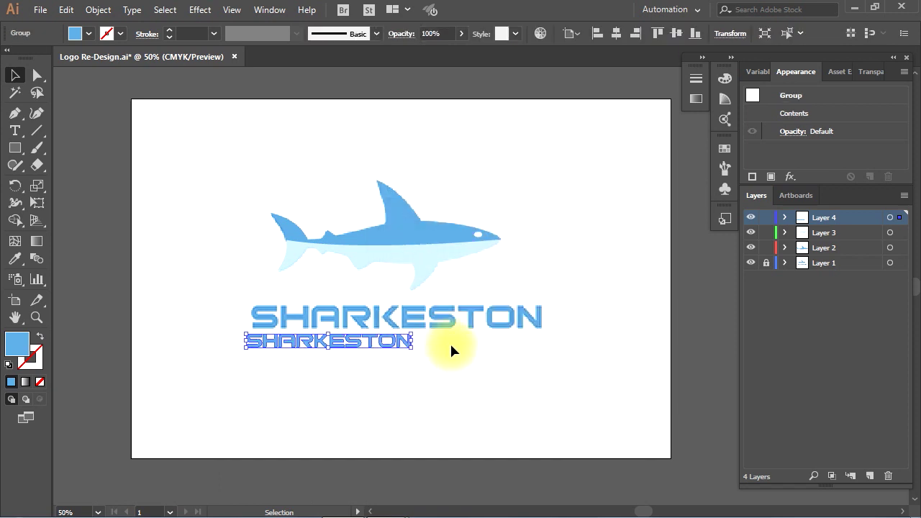
Move the outlined SHARKESTON onto the original lettering and scale it to about 805 px wide to match
key("a")
left_click(329, 343, "ctrl+space")
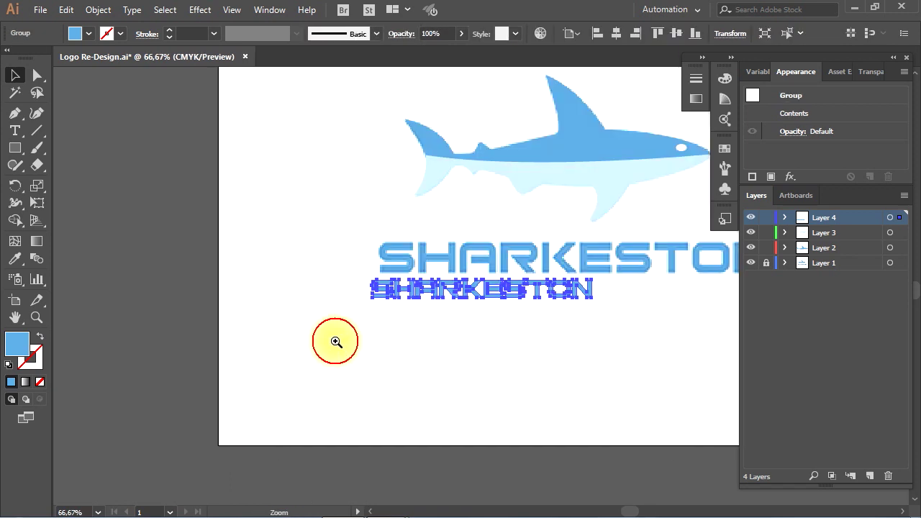
left_click_drag(546, 281, 309, 312)
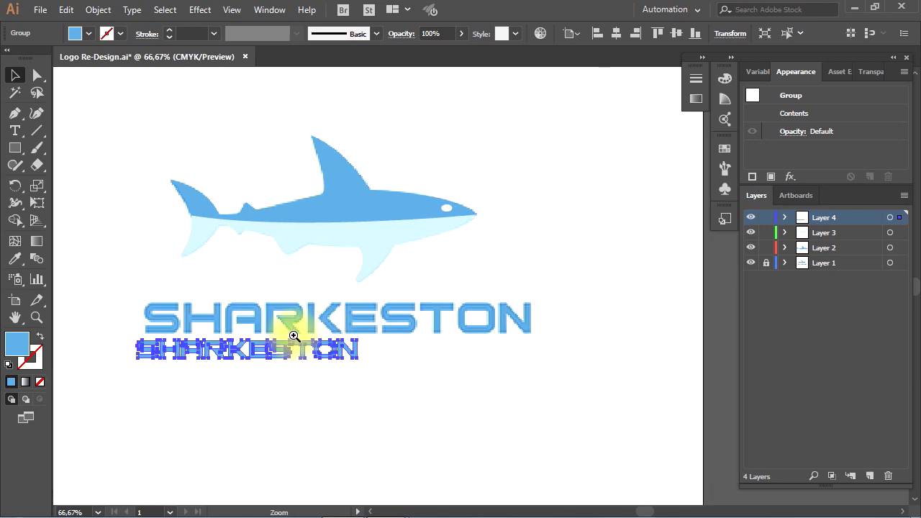
left_click(294, 329, "ctrl+space")
left_click_drag(277, 381, 289, 333)
left_click_drag(433, 328, 684, 288)
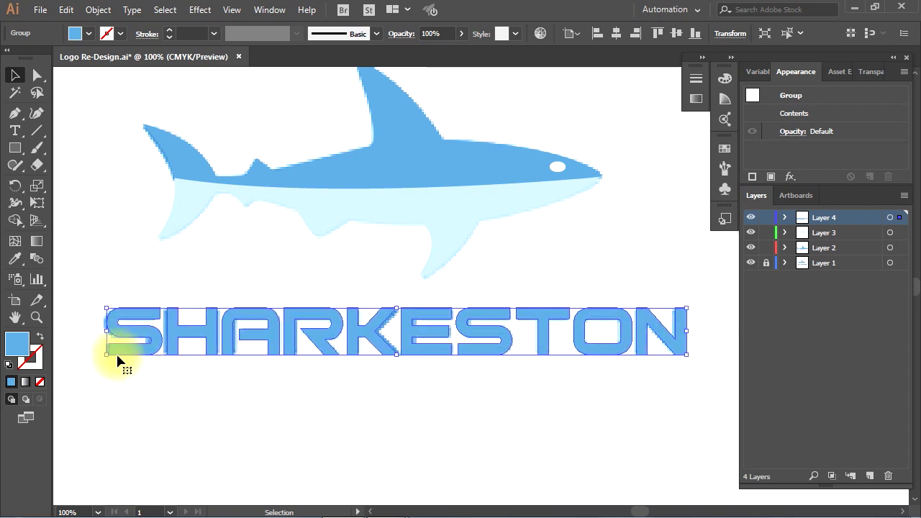
left_click_drag(104, 354, 152, 351)
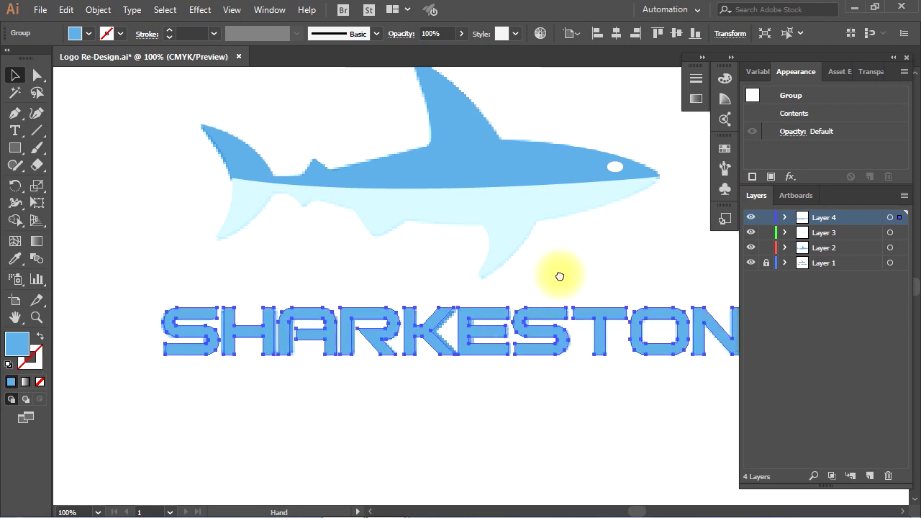
left_click(446, 381)
left_click(470, 288, "ctrl+alt")
left_click(381, 268, "ctrl+alt")
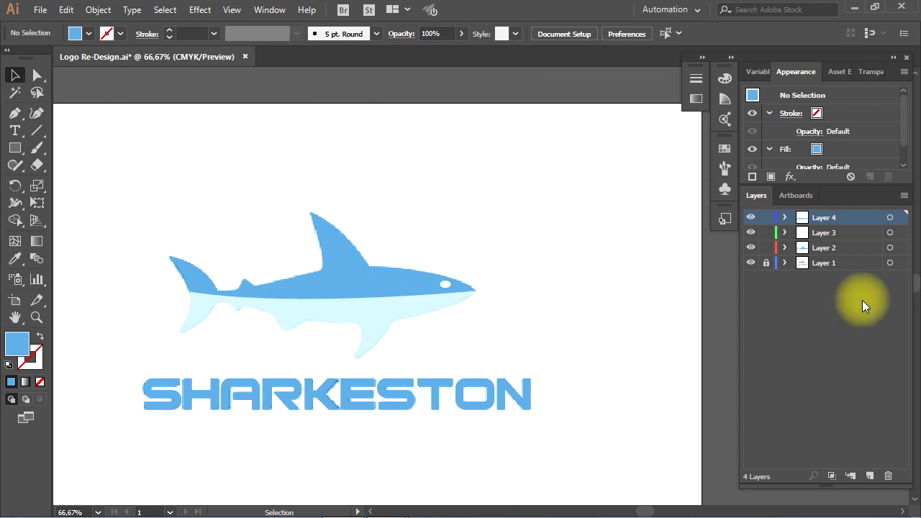
Delete Layer 1 containing the original low-resolution logo image
left_click(849, 264)
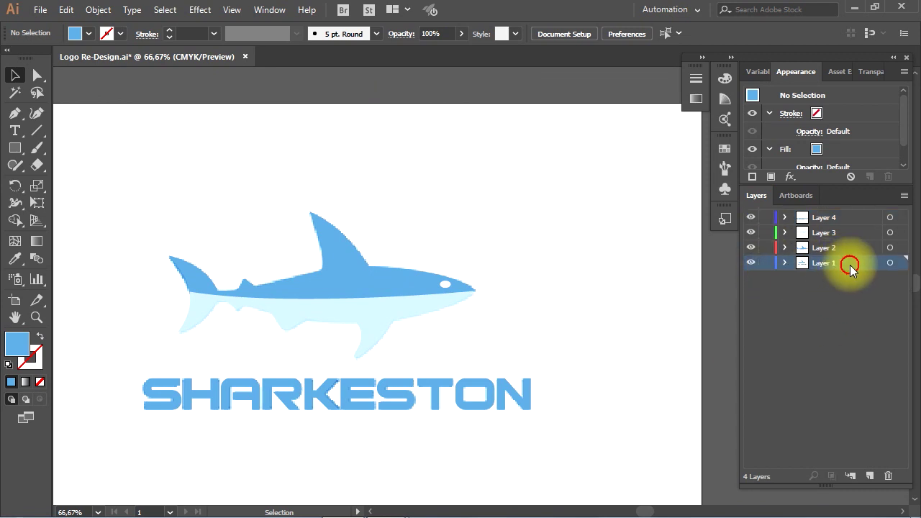
left_click(888, 476)
left_click(507, 285)
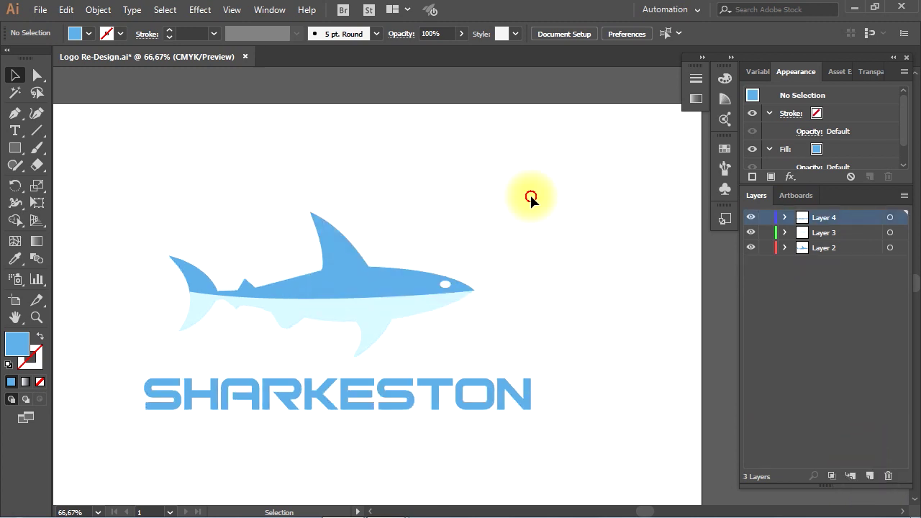
left_click_drag(373, 373, 391, 324)
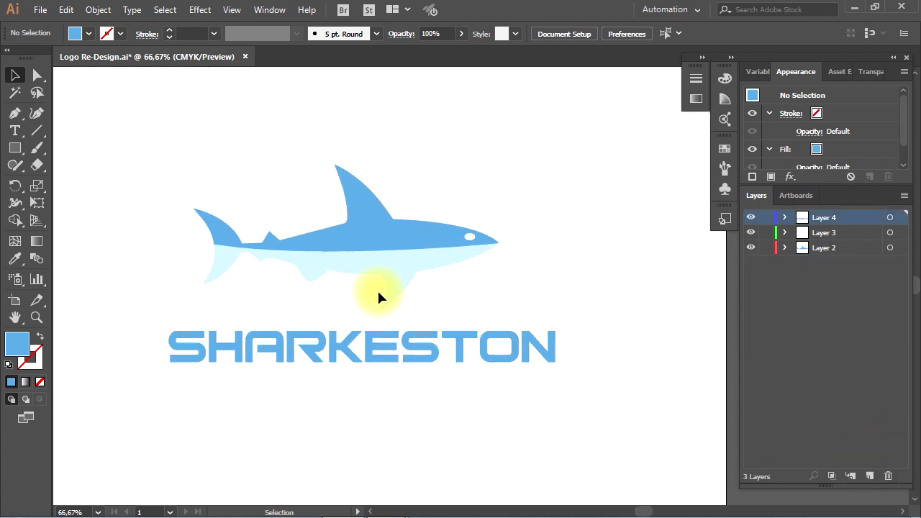
Show the finished vector logo in Full Screen Mode, centred at 100% zoom
left_click(29, 419)
left_click(113, 449)
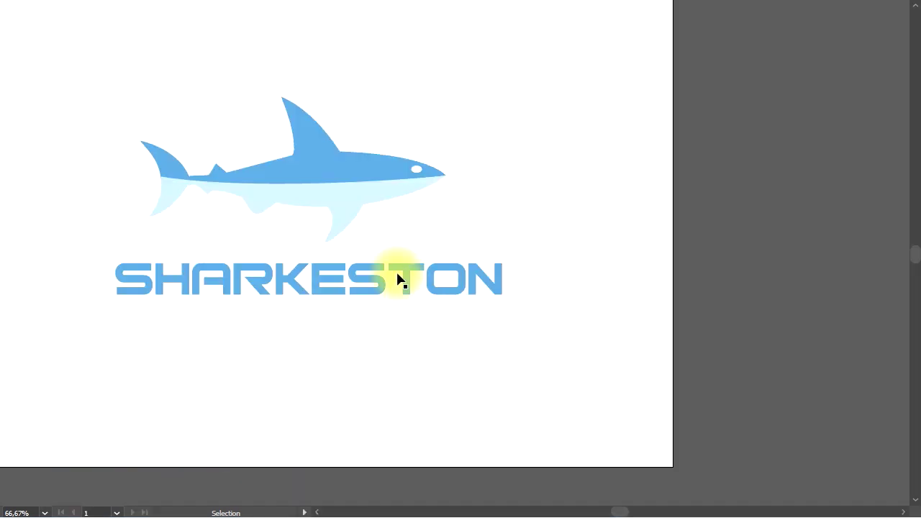
left_click_drag(343, 213, 442, 215)
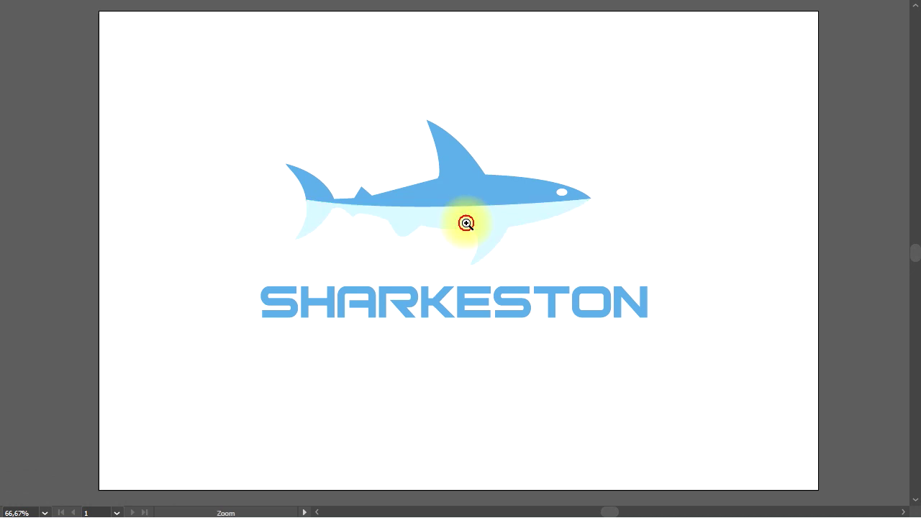
left_click(466, 223)
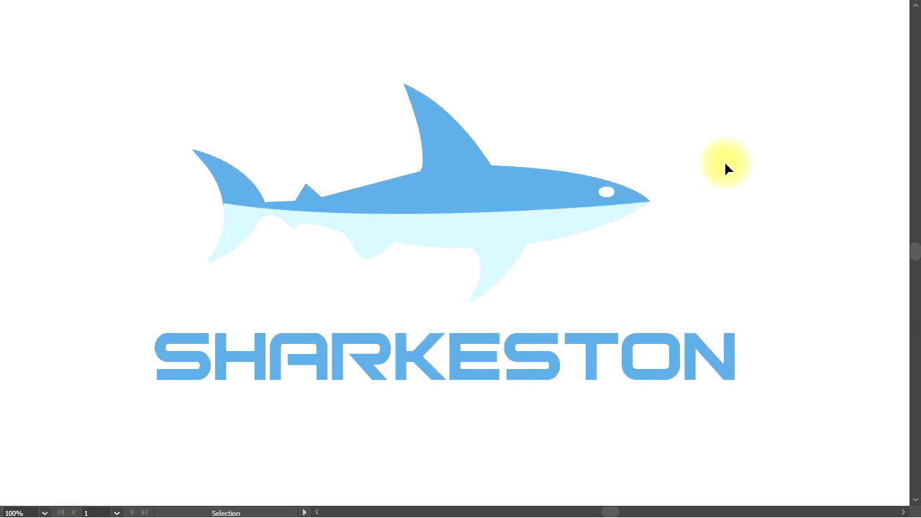